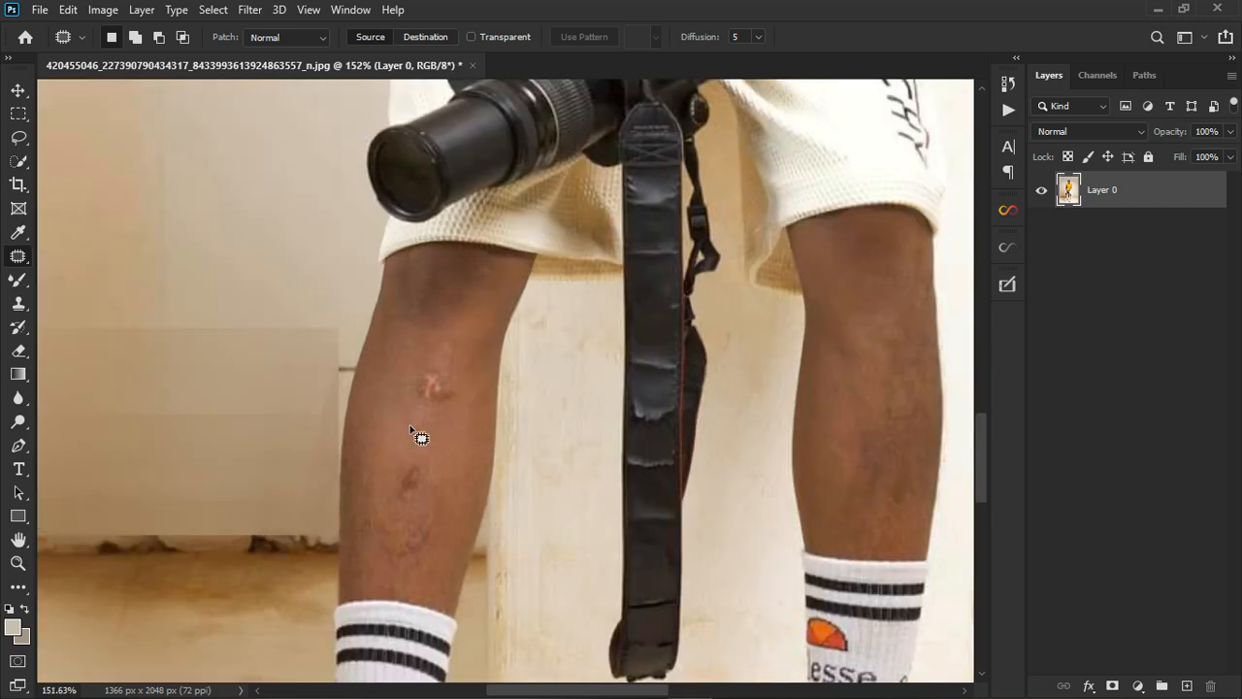
# - Patch the scars on the shin beneath the camera lens with smooth skin from the same leg
pyautogui.moveTo(409, 373)
pyautogui.mouseDown()
pyautogui.moveTo(463, 376)
pyautogui.moveTo(457, 409)
pyautogui.moveTo(414, 413)
pyautogui.moveTo(412, 400)
pyautogui.mouseUp()
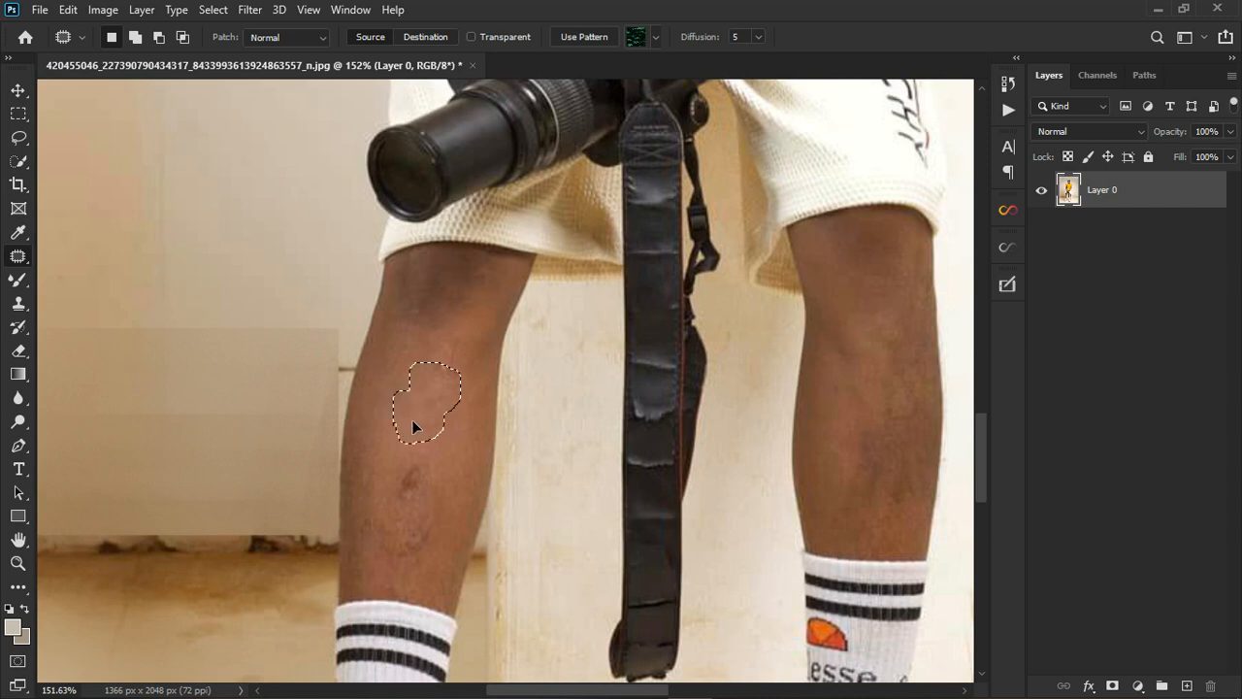
pyautogui.moveTo(411, 427)
pyautogui.mouseDown()
pyautogui.moveTo(392, 548)
pyautogui.moveTo(415, 551)
pyautogui.moveTo(432, 507)
pyautogui.moveTo(430, 474)
pyautogui.moveTo(410, 460)
pyautogui.moveTo(403, 486)
pyautogui.moveTo(420, 399)
pyautogui.mouseUp()
pyautogui.click(462, 441)
pyautogui.hotkey('ctrl', 'd')
pyautogui.scroll(-4, 457, 410)
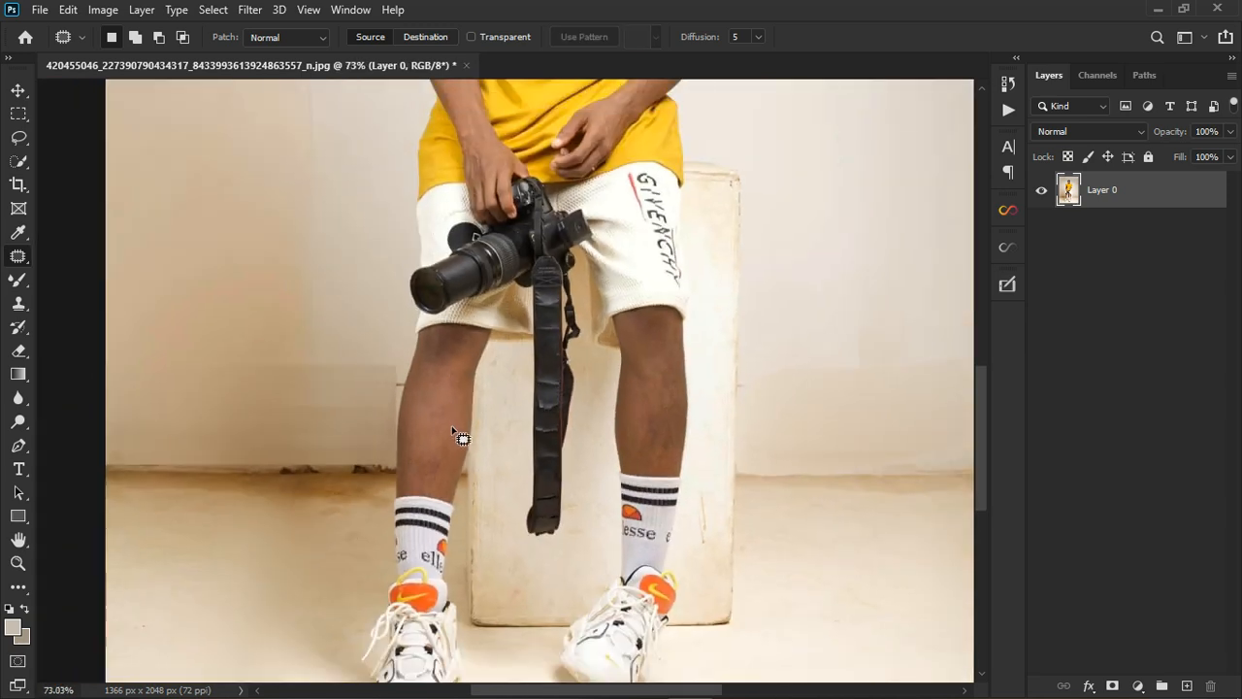
pyautogui.scroll(-1, 162, 455)
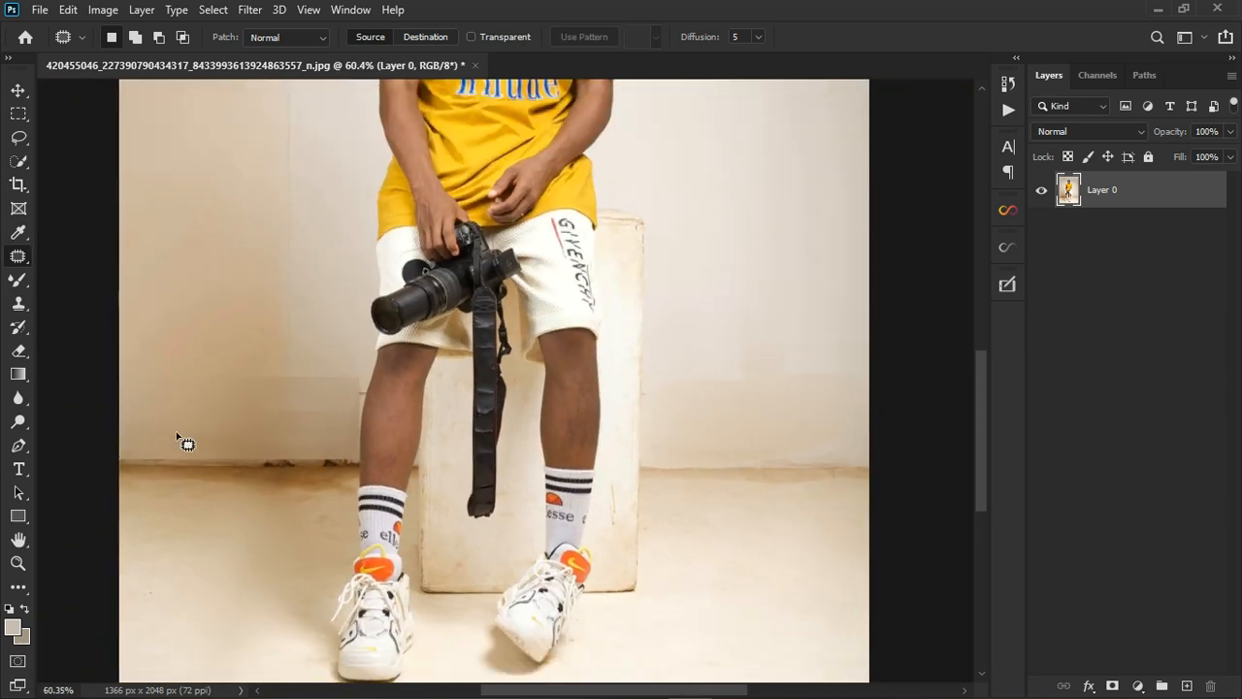
# - Patch the dark stain along the wall base at the photo's left with the clean wall-floor line on its right side
pyautogui.moveTo(113, 452)
pyautogui.mouseDown()
pyautogui.moveTo(348, 444)
pyautogui.moveTo(359, 472)
pyautogui.moveTo(353, 486)
pyautogui.moveTo(294, 494)
pyautogui.moveTo(113, 452)
pyautogui.mouseUp()
pyautogui.scroll(-2, 330, 502)
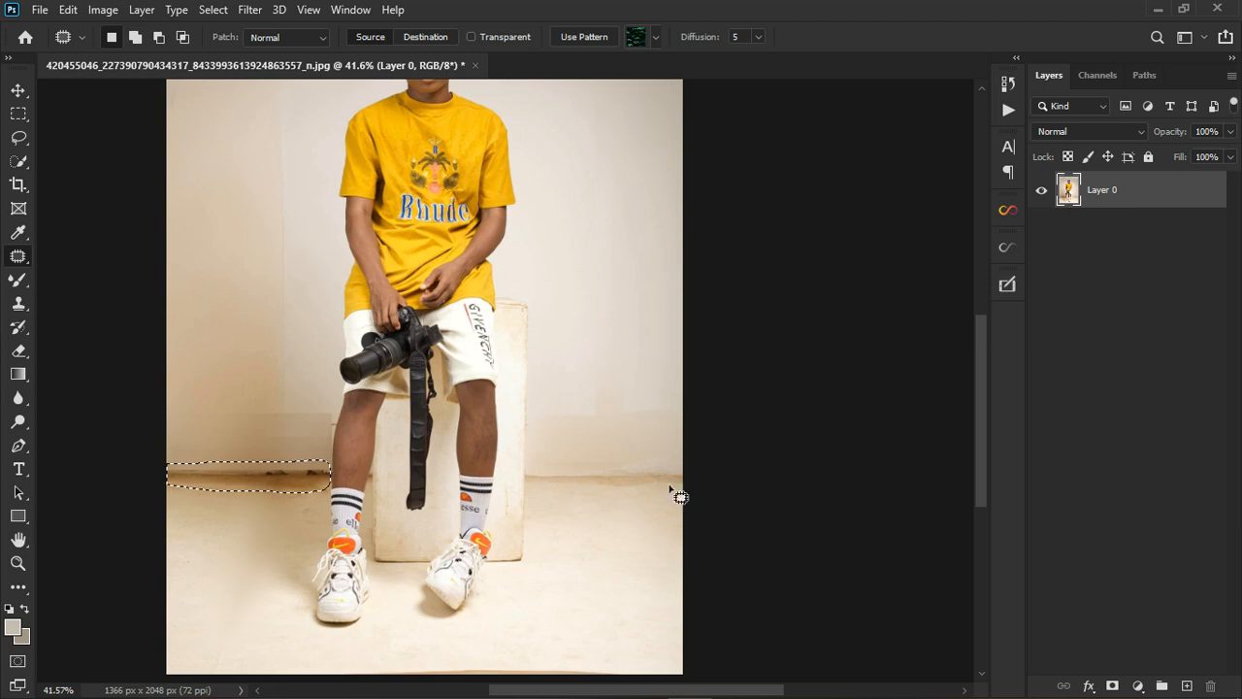
pyautogui.moveTo(263, 488); pyautogui.dragTo(610, 483)
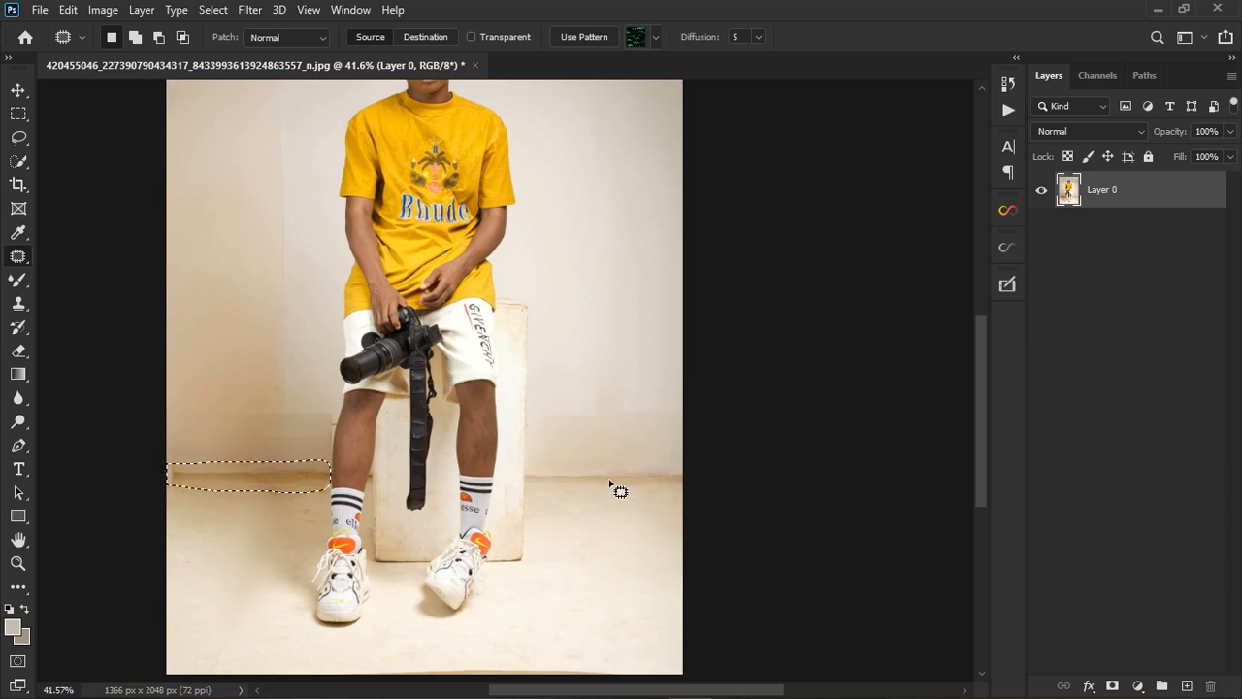
pyautogui.hotkey('ctrl', 'd')
# - Patch the leftover mark where the wall-floor line meets the photo's left edge
pyautogui.scroll(3, 184, 485)
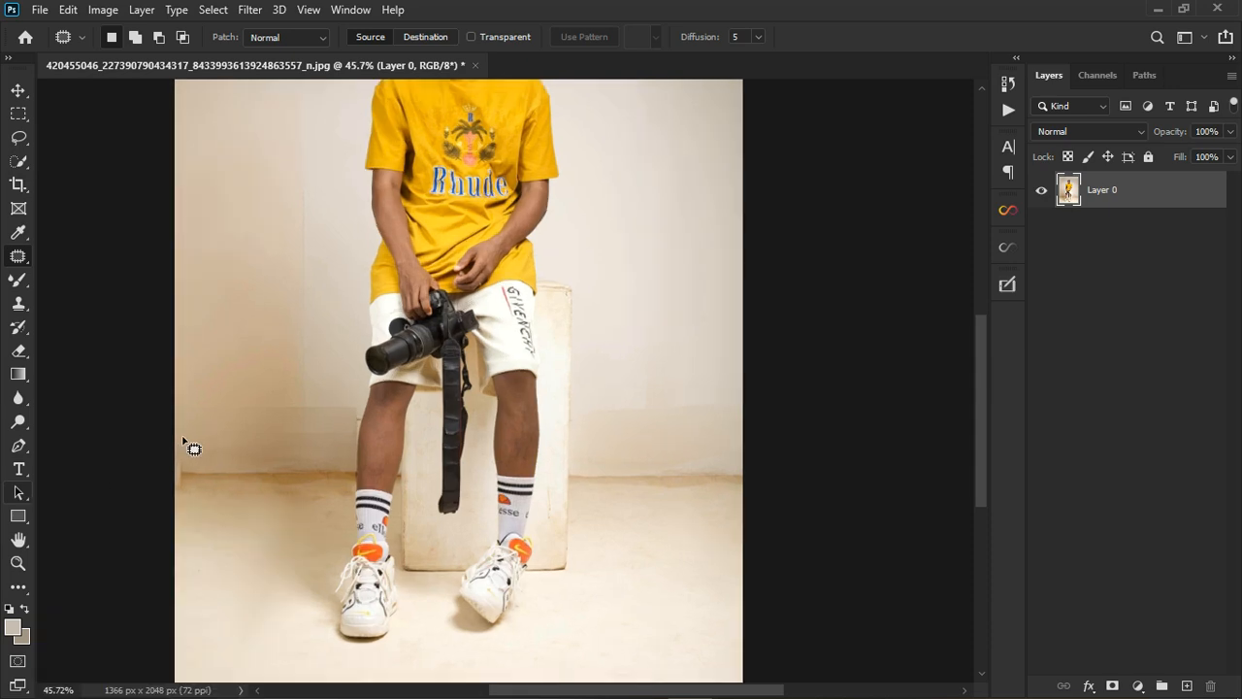
pyautogui.scroll(1, 187, 521)
pyautogui.scroll(-3, 187, 521)
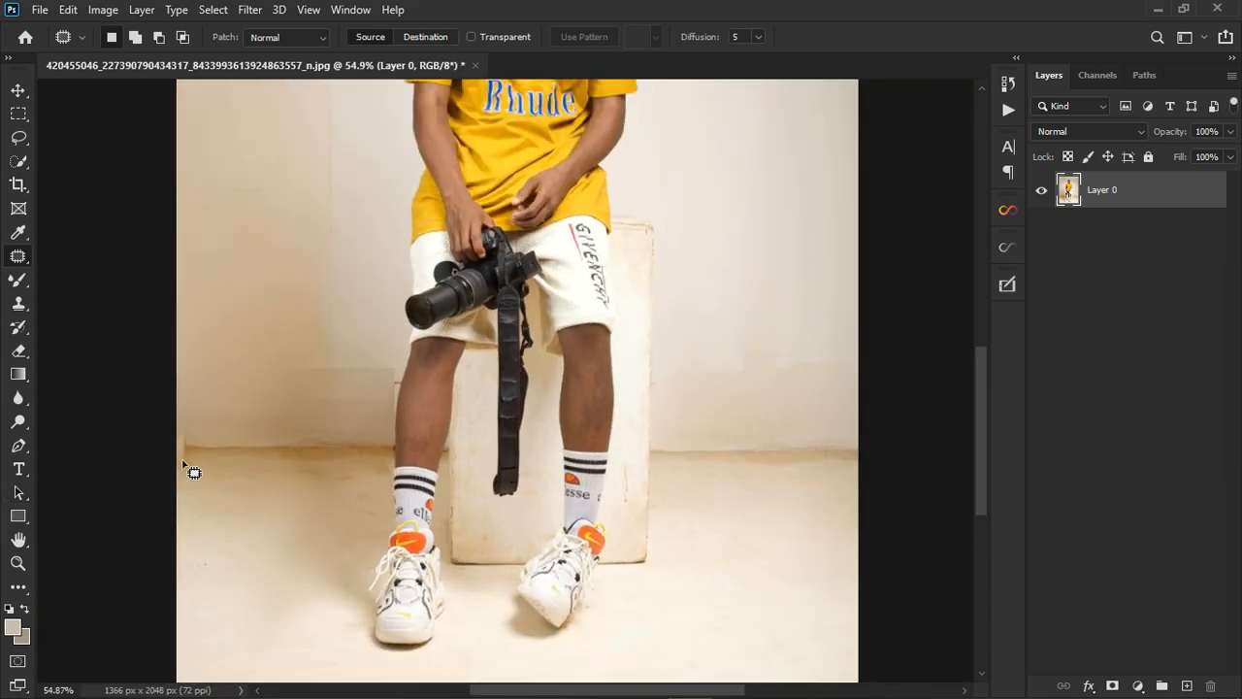
pyautogui.scroll(3, 199, 480)
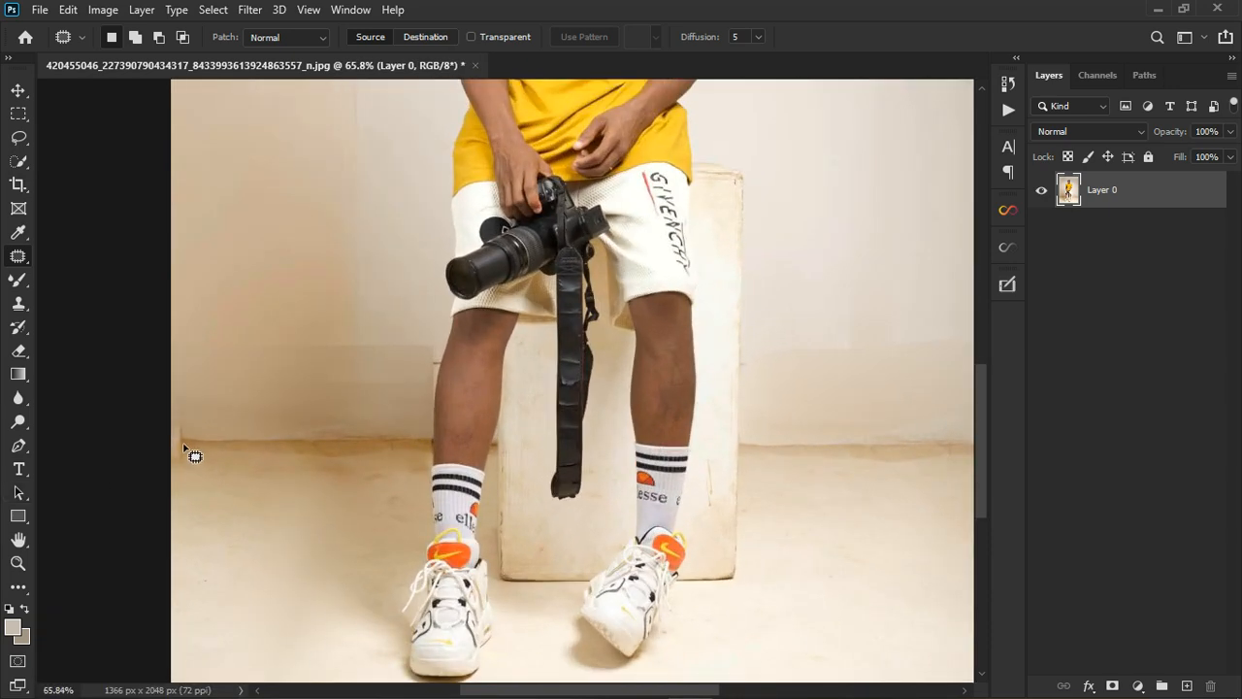
pyautogui.moveTo(199, 443)
pyautogui.mouseDown()
pyautogui.moveTo(166, 443)
pyautogui.moveTo(220, 450)
pyautogui.mouseUp()
pyautogui.click(203, 476)
# - Try to retouch the photo's left wall-floor line with the Clone Stamp at brush size 100, sampling the line beyond the white block
pyautogui.click(17, 306)
pyautogui.click(78, 310)
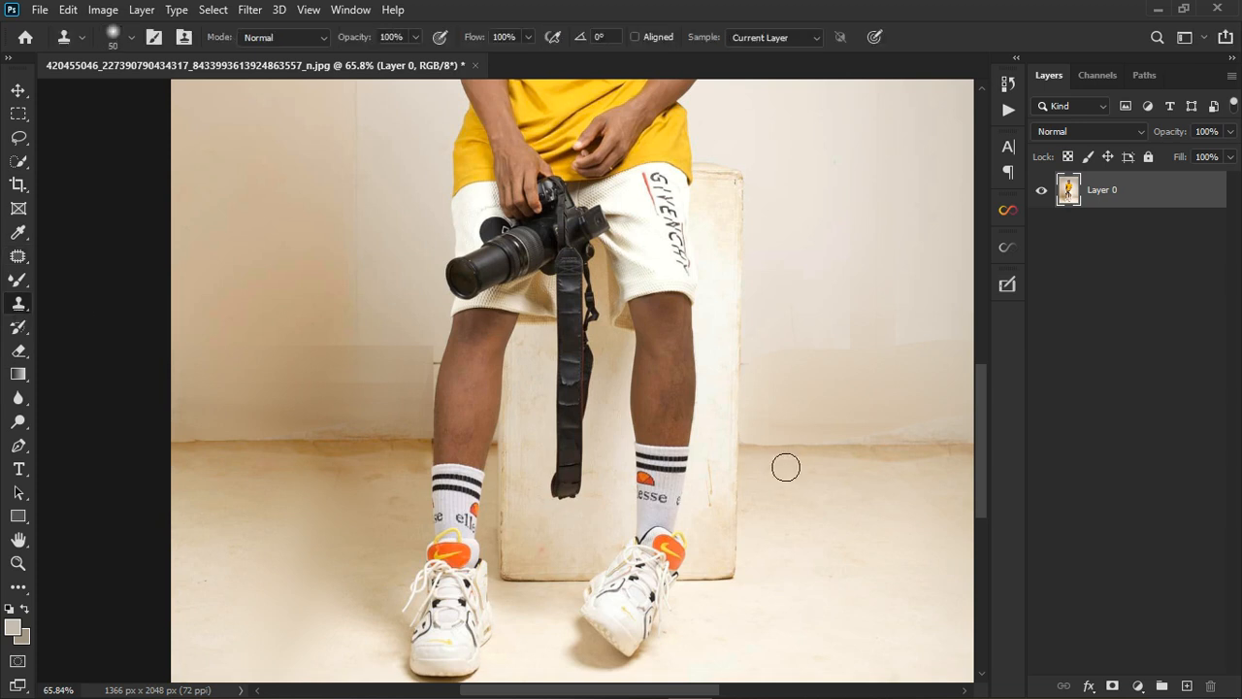
pyautogui.press(']')
pyautogui.press(']')
pyautogui.press(']')
pyautogui.press(']')
pyautogui.press(']')
pyautogui.keyDown('alt'); pyautogui.click(783, 457); pyautogui.keyUp('alt')
pyautogui.click(409, 446)
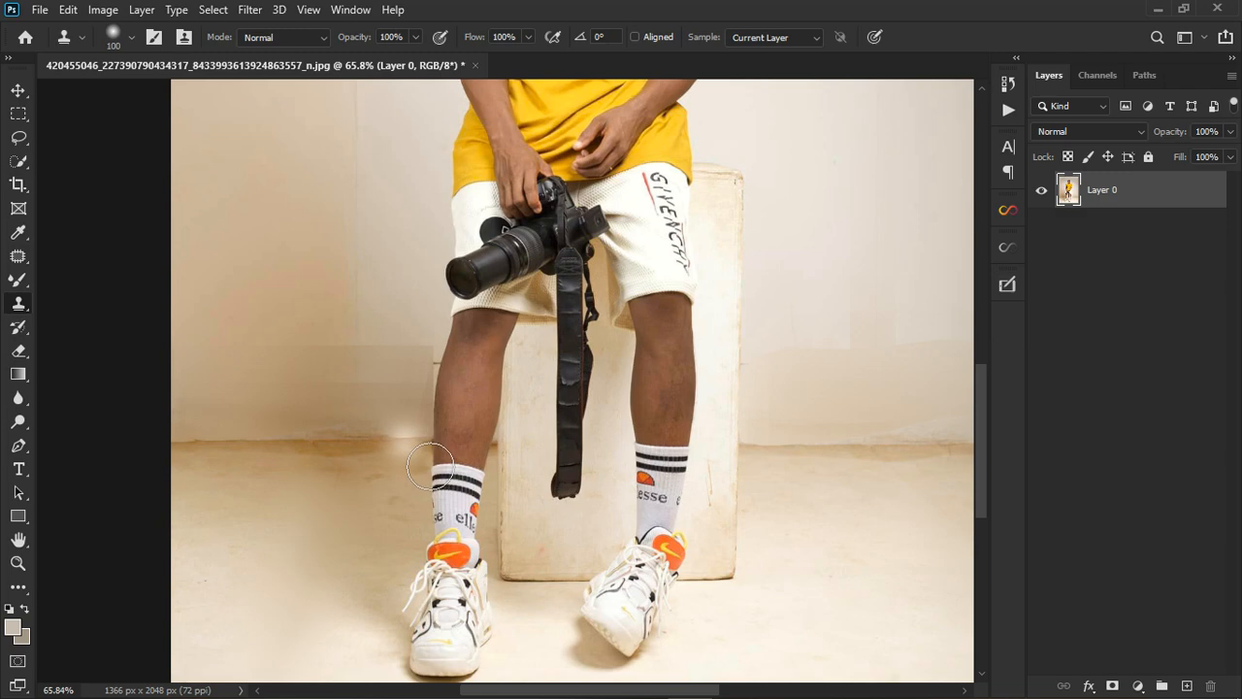
pyautogui.click(430, 468)
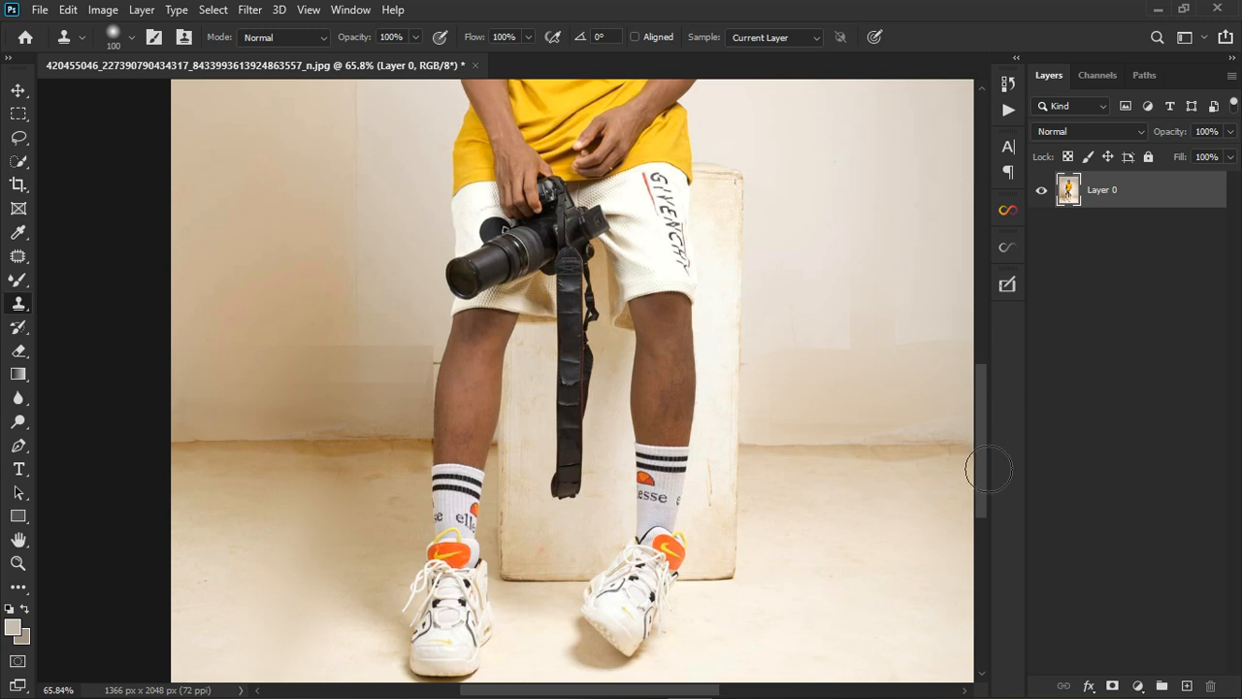
pyautogui.moveTo(361, 453)
pyautogui.mouseDown()
pyautogui.moveTo(388, 471)
pyautogui.moveTo(429, 468)
pyautogui.mouseUp()
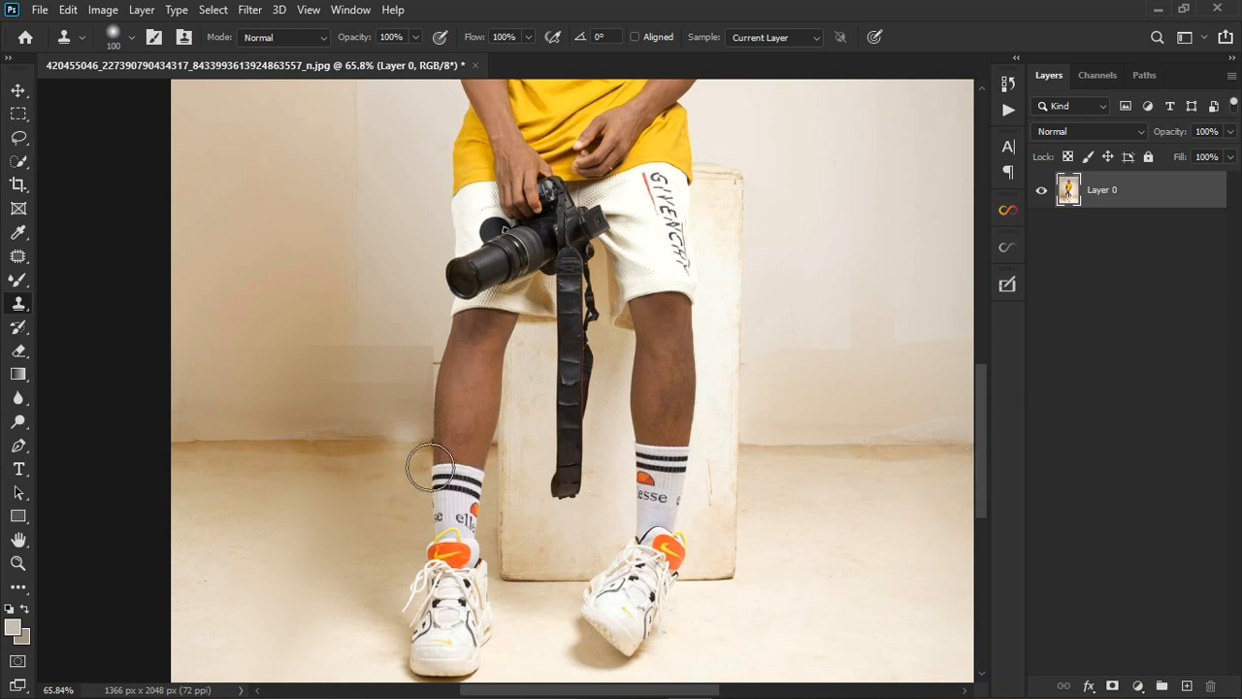
pyautogui.moveTo(429, 468); pyautogui.dragTo(208, 469)
pyautogui.scroll(-4, 223, 505)
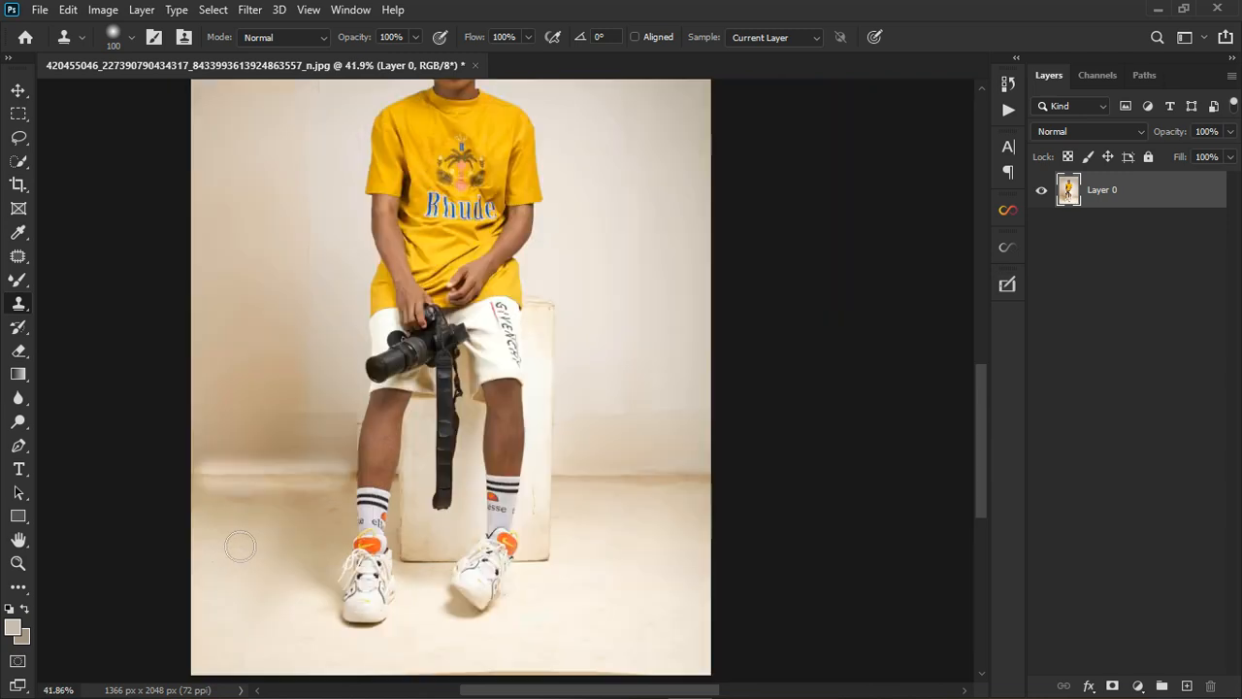
pyautogui.scroll(4, 398, 554)
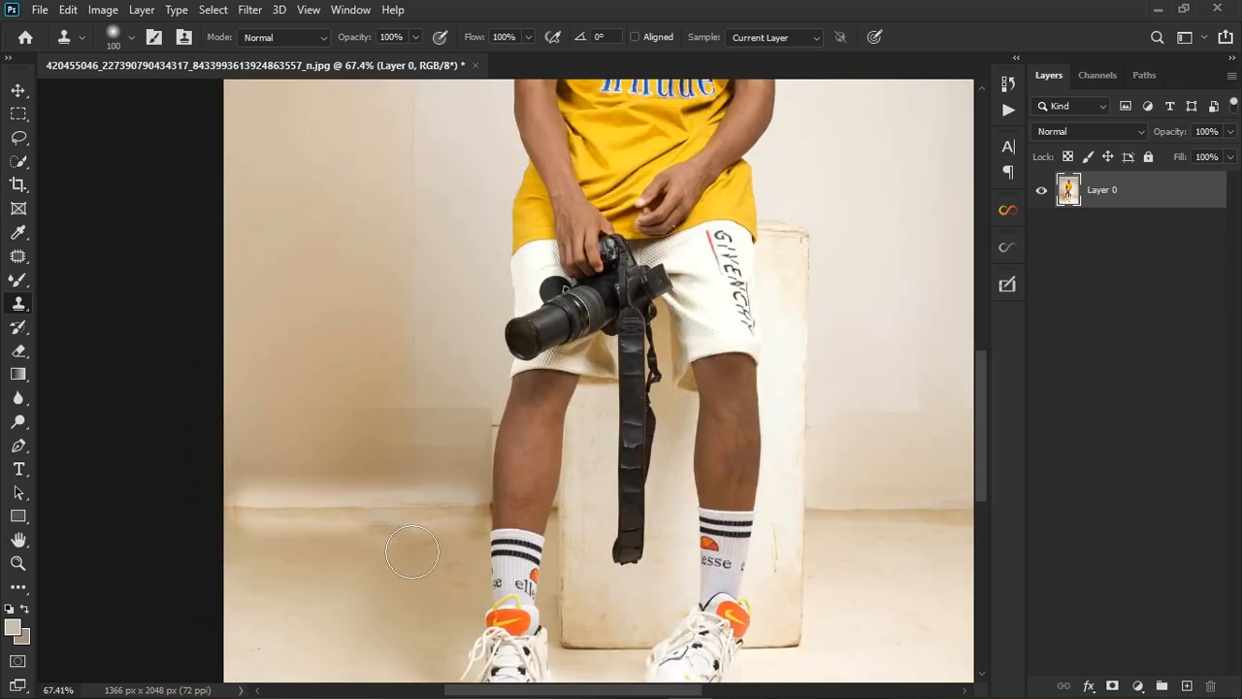
pyautogui.click(16, 281)
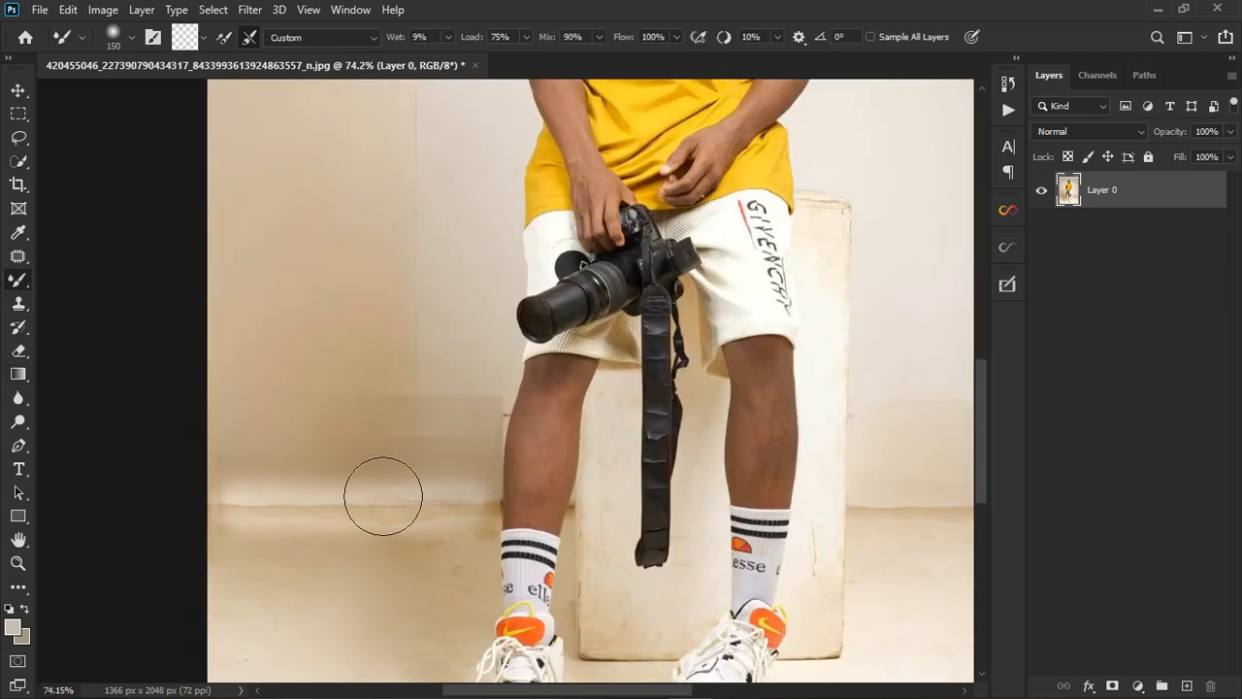
pyautogui.click(18, 137)
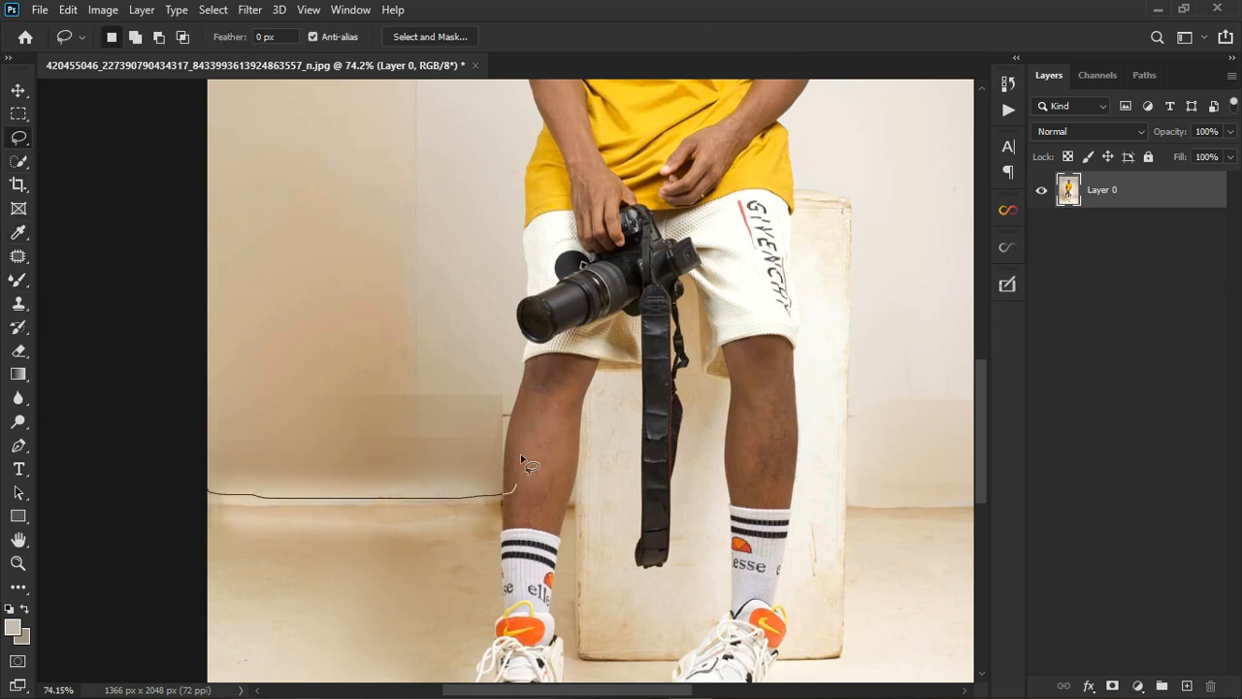
pyautogui.moveTo(520, 453)
pyautogui.mouseDown()
pyautogui.moveTo(501, 397)
pyautogui.moveTo(332, 365)
pyautogui.moveTo(196, 405)
pyautogui.moveTo(194, 458)
pyautogui.mouseUp()
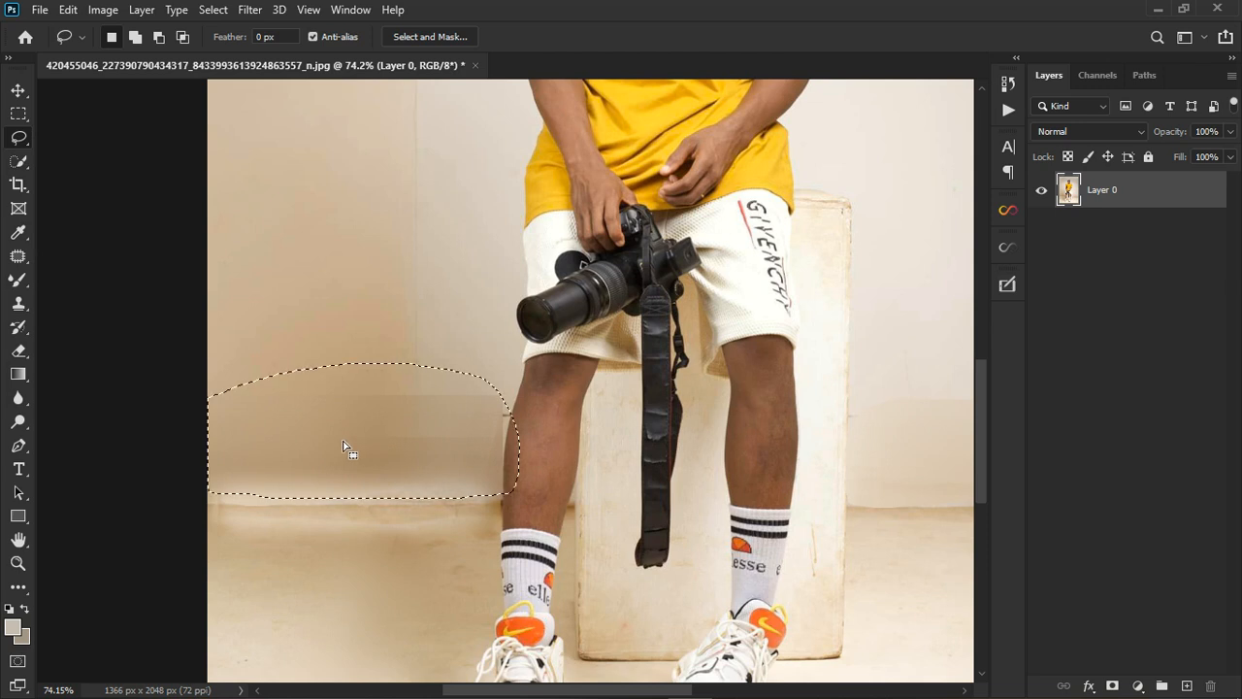
pyautogui.click(390, 573)
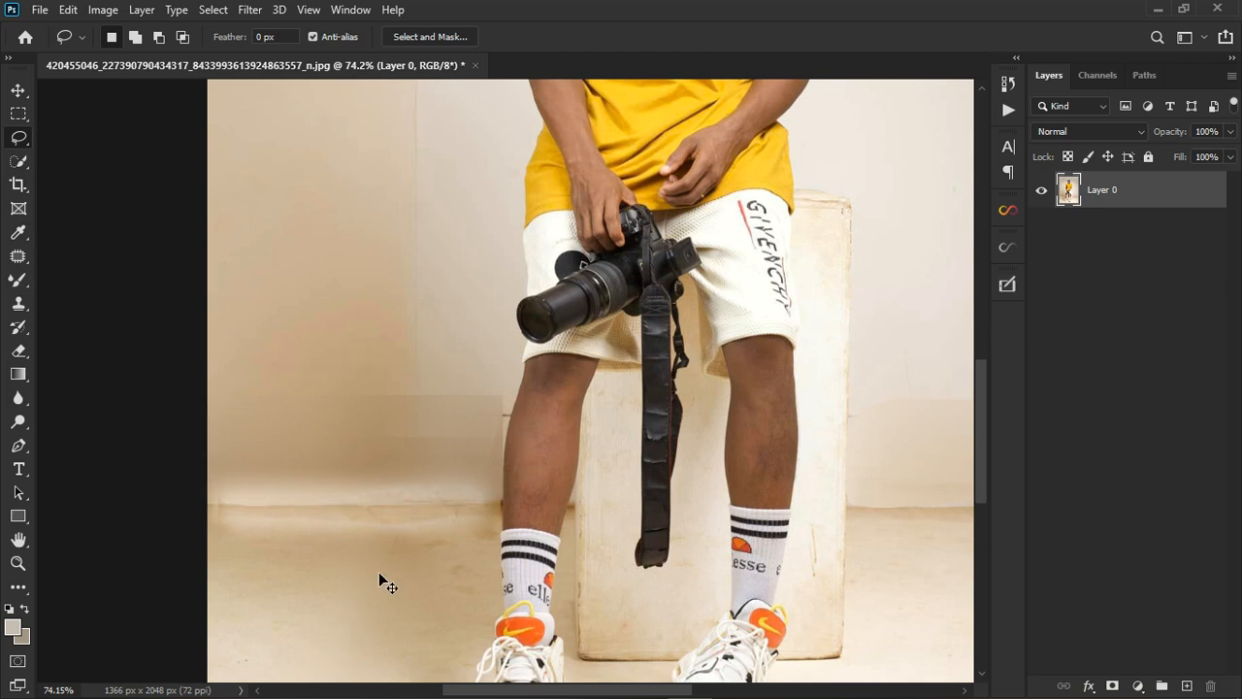
# - Undo the Clone Stamp strokes along the wall-floor line
pyautogui.hotkey('ctrl', 'z')
pyautogui.hotkey('ctrl', 'z')
pyautogui.hotkey('ctrl', 'z')
# - Examine the wall-floor line, legs and camera strap for remaining flaws
pyautogui.scroll(-4, 379, 571)
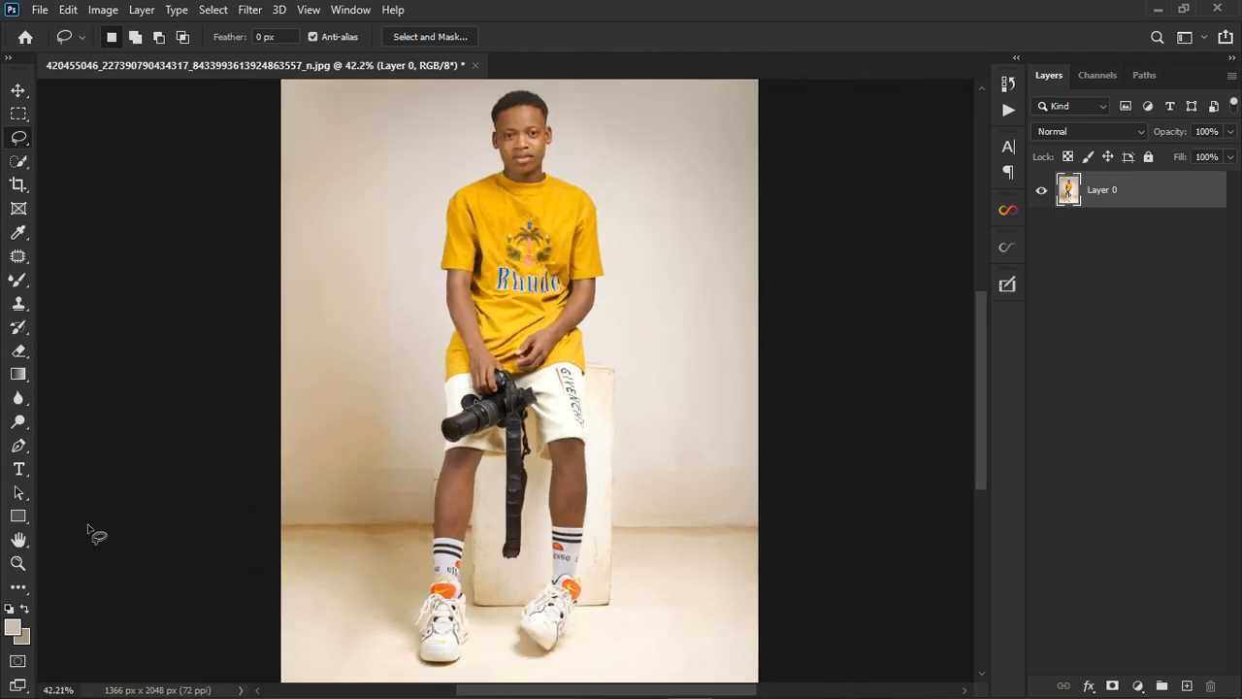
pyautogui.scroll(6, 394, 563)
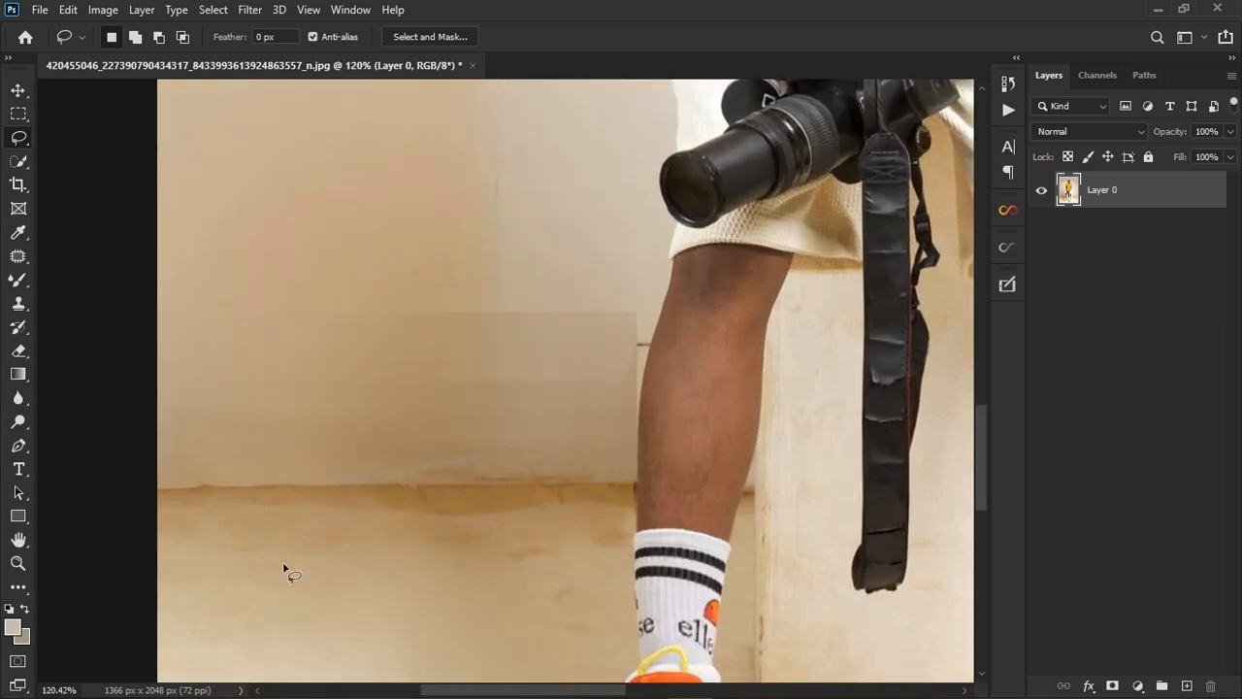
pyautogui.scroll(-3, 302, 470)
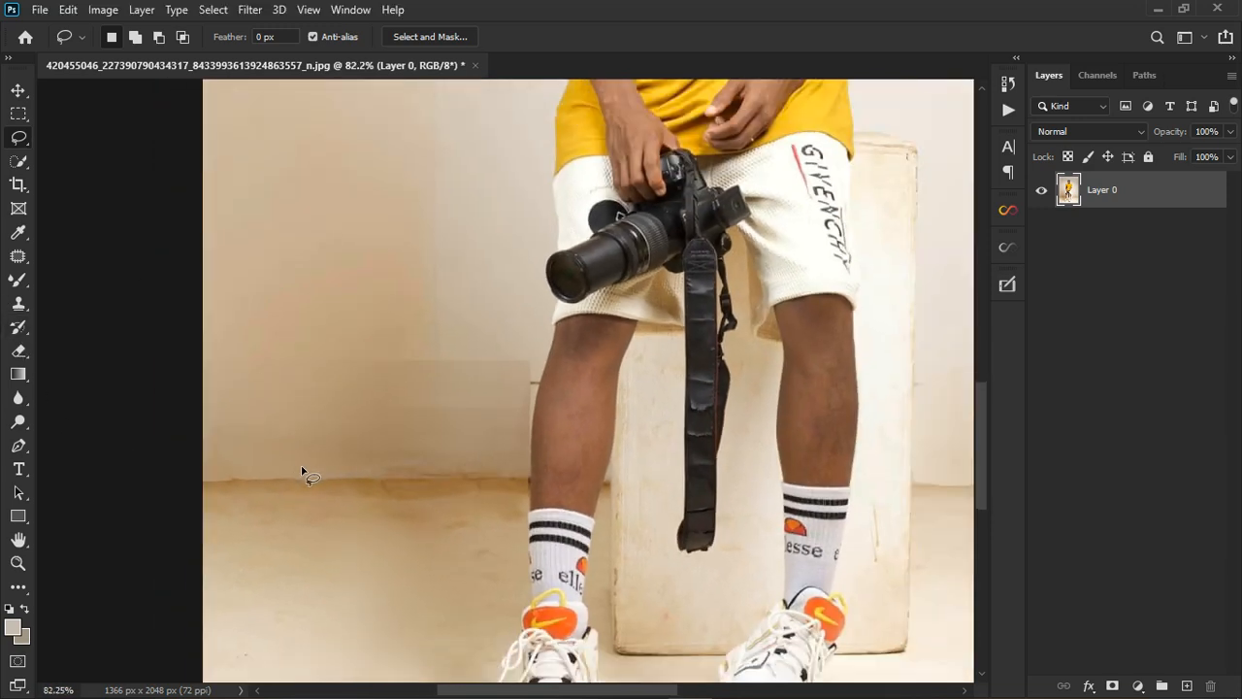
pyautogui.scroll(-1, 320, 463)
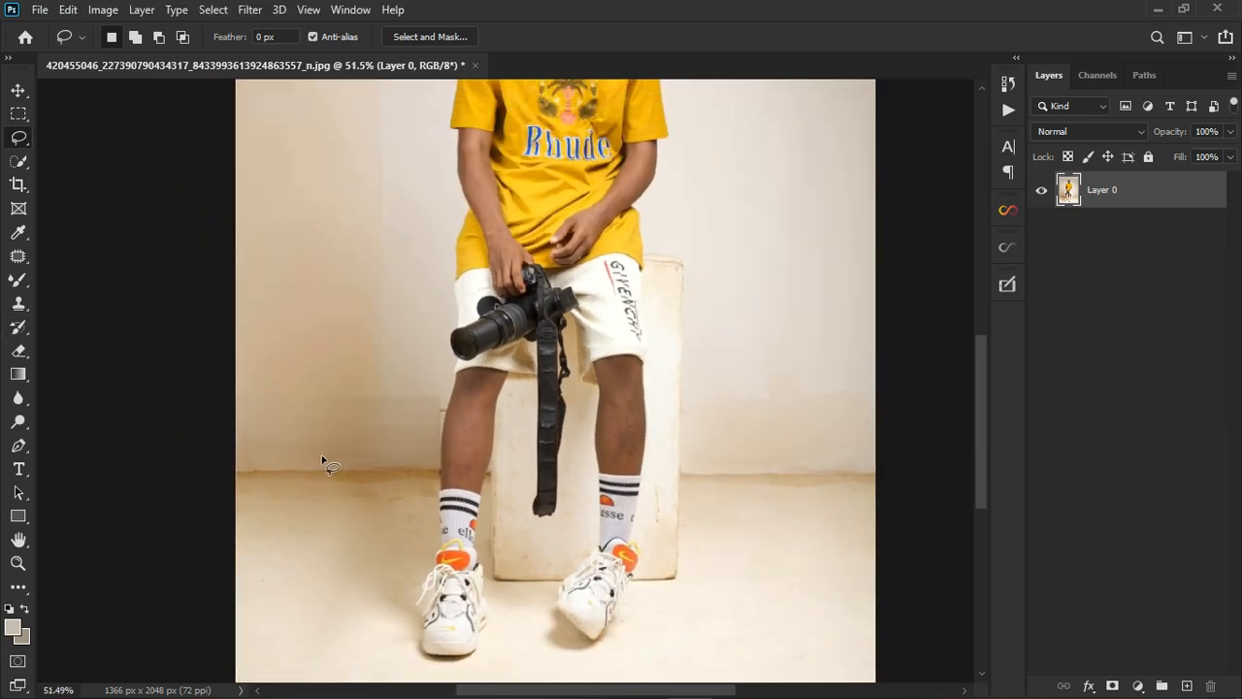
pyautogui.scroll(-2, 398, 444)
pyautogui.scroll(5, 553, 493)
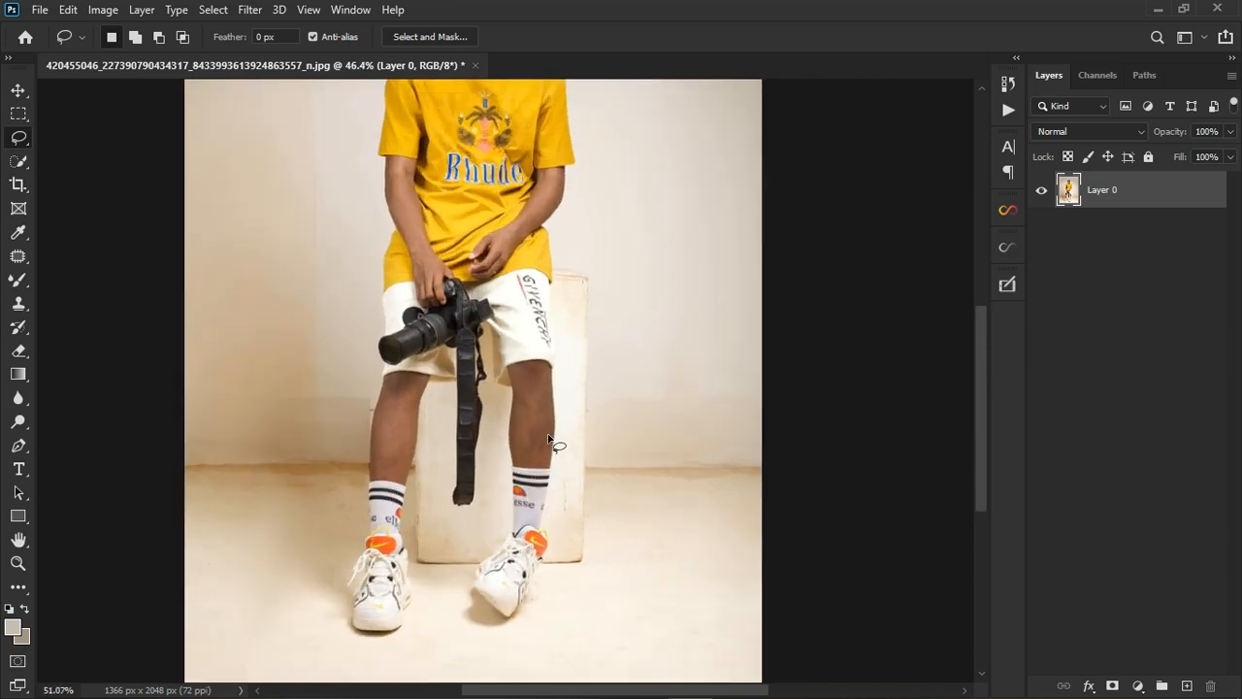
pyautogui.scroll(-3, 545, 378)
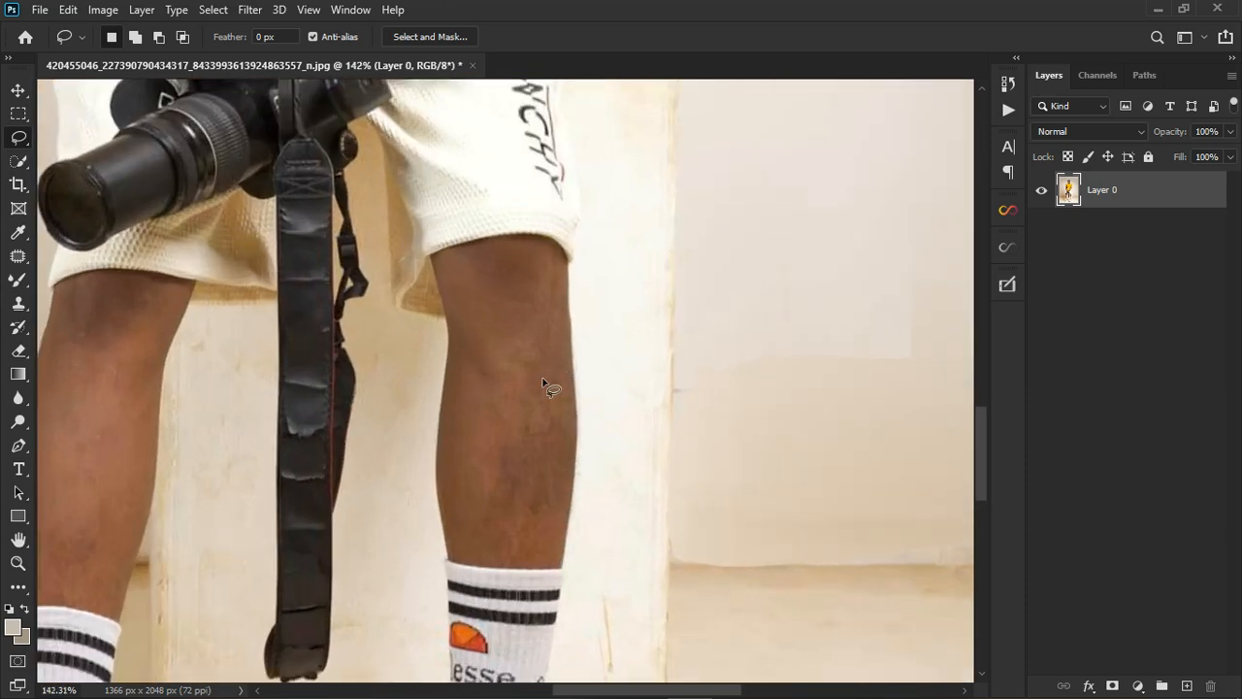
pyautogui.scroll(3, 412, 437)
pyautogui.scroll(3, 411, 436)
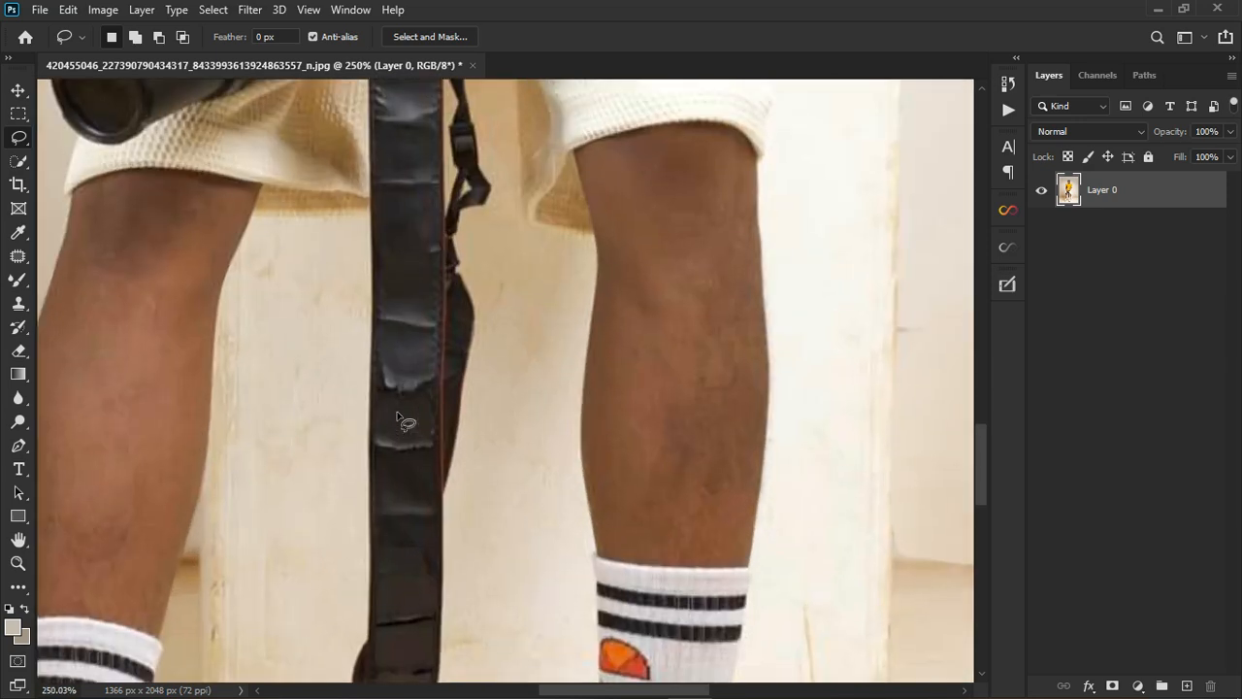
pyautogui.moveTo(379, 356)
pyautogui.mouseDown()
pyautogui.moveTo(448, 371)
pyautogui.moveTo(429, 399)
pyautogui.moveTo(391, 401)
pyautogui.moveTo(368, 385)
pyautogui.moveTo(377, 365)
pyautogui.moveTo(408, 377)
pyautogui.moveTo(419, 254)
pyautogui.mouseUp()
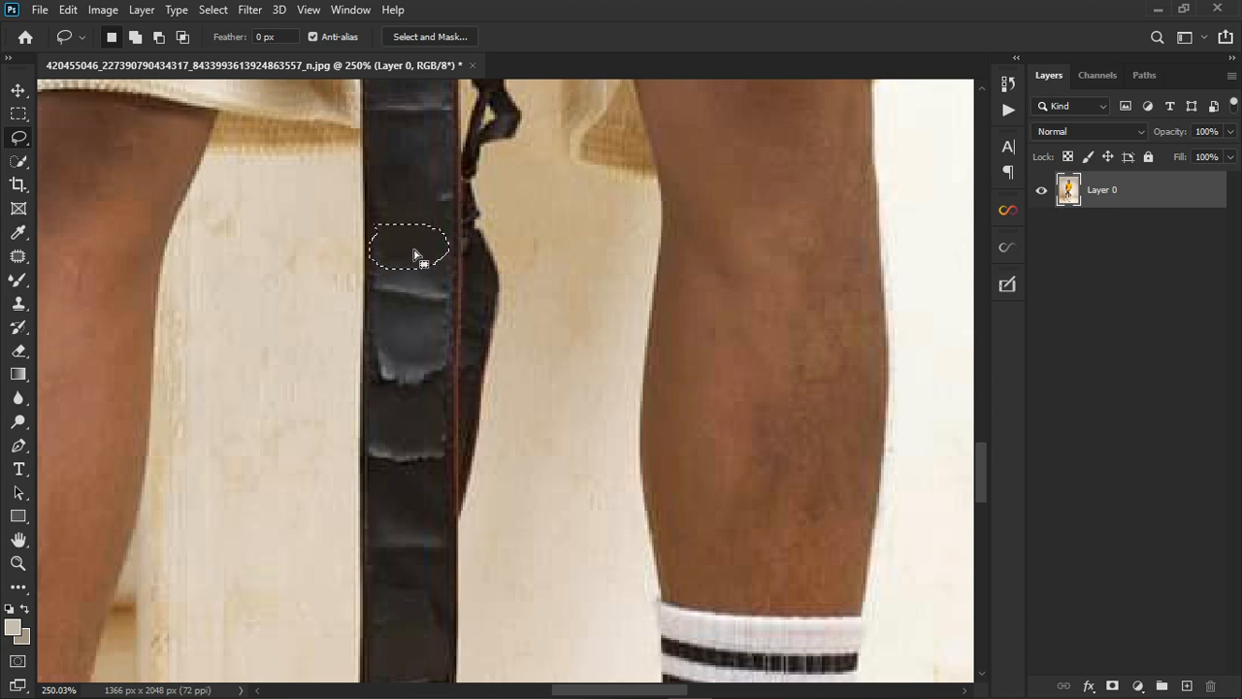
pyautogui.hotkey('ctrl', 'd')
pyautogui.scroll(-2, 419, 361)
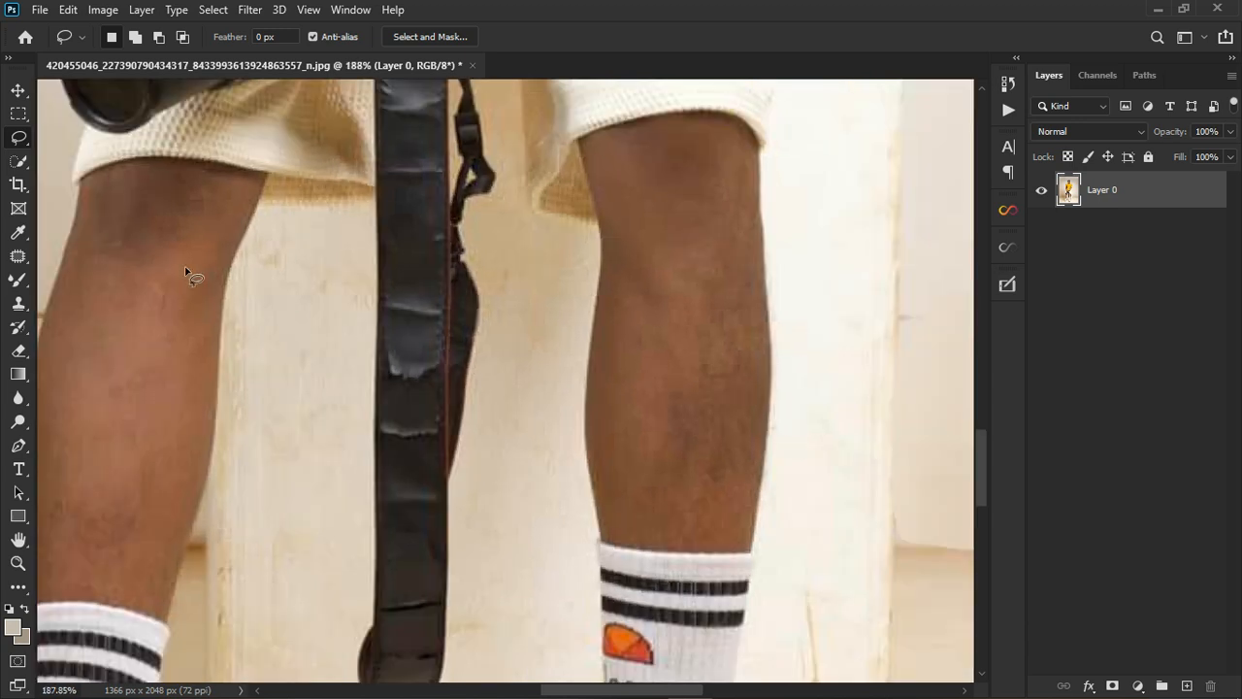
# - Patch the shiny creases on the hanging camera strap with smooth strap texture using the Patch tool
pyautogui.click(17, 256)
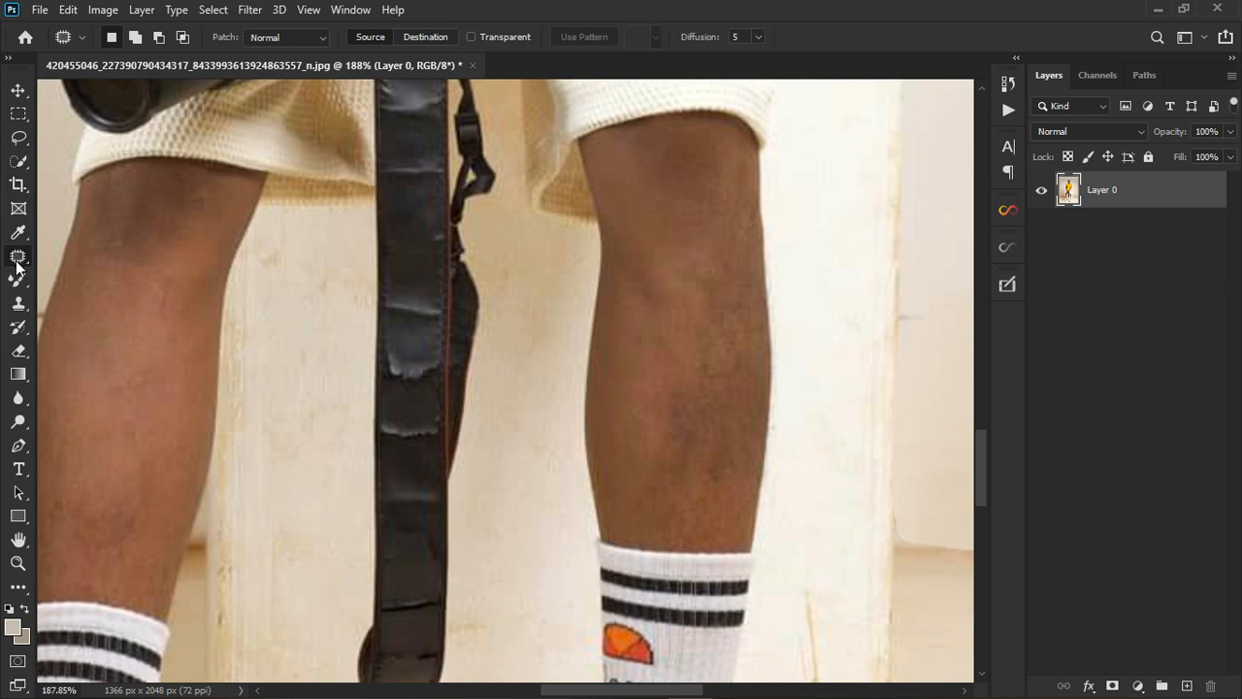
pyautogui.rightClick(18, 258)
pyautogui.click(81, 293)
pyautogui.moveTo(387, 358)
pyautogui.mouseDown()
pyautogui.moveTo(429, 353)
pyautogui.moveTo(442, 370)
pyautogui.moveTo(398, 389)
pyautogui.moveTo(380, 370)
pyautogui.moveTo(382, 359)
pyautogui.moveTo(400, 367)
pyautogui.moveTo(408, 276)
pyautogui.moveTo(393, 296)
pyautogui.moveTo(427, 298)
pyautogui.moveTo(442, 316)
pyautogui.moveTo(418, 330)
pyautogui.moveTo(386, 318)
pyautogui.mouseUp()
pyautogui.hotkey('ctrl', 'd')
pyautogui.moveTo(406, 320); pyautogui.dragTo(405, 278)
pyautogui.scroll(-5, 391, 480)
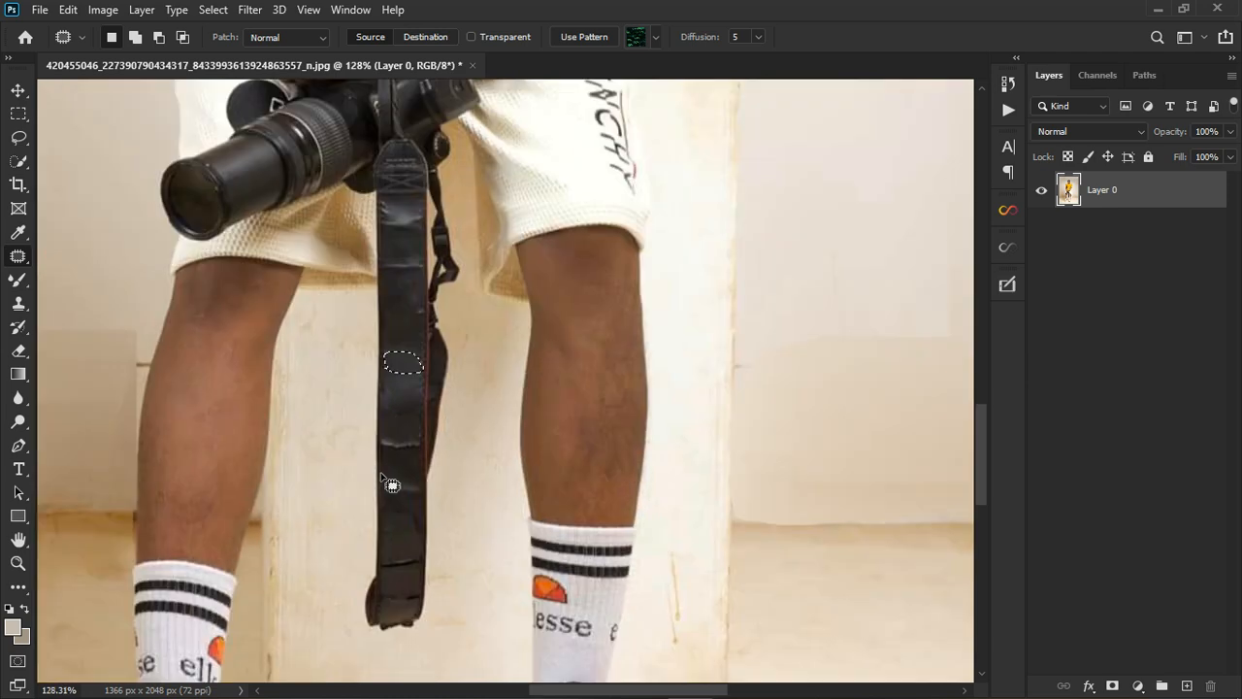
# - Review the whole retouched photo and the face, and examine the forehead skin in the closed-eyes portrait document
pyautogui.scroll(-2, 379, 285)
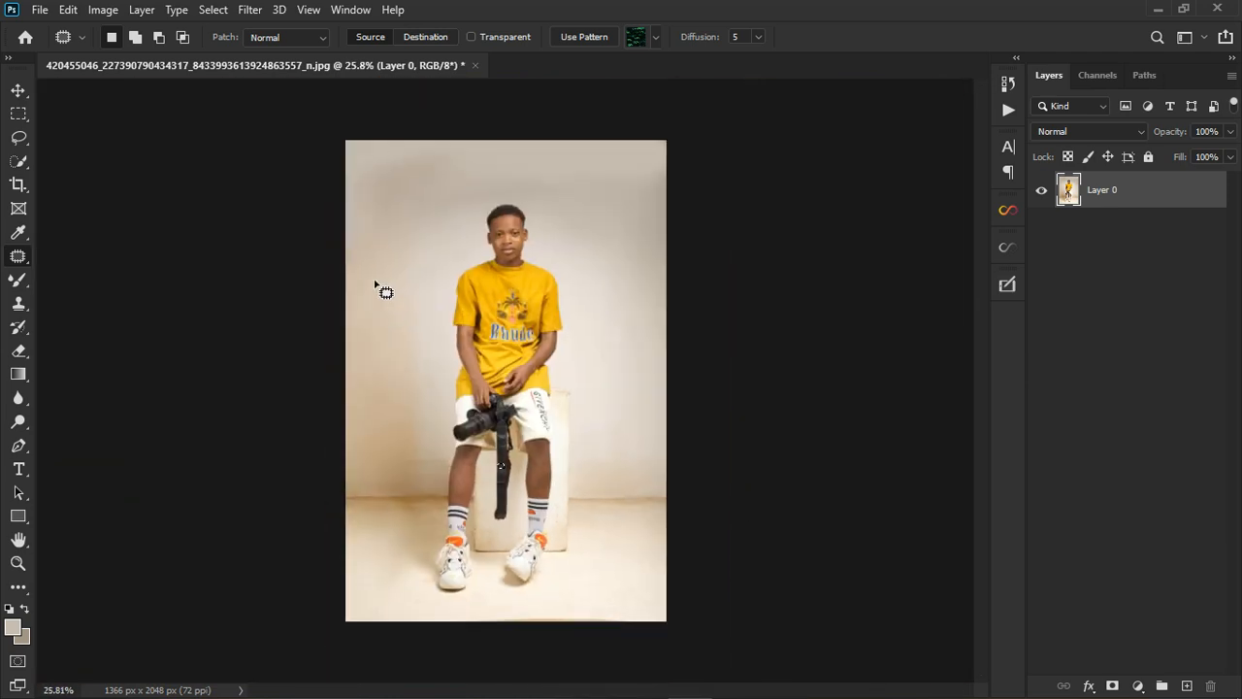
pyautogui.scroll(3, 544, 233)
pyautogui.scroll(5, 525, 314)
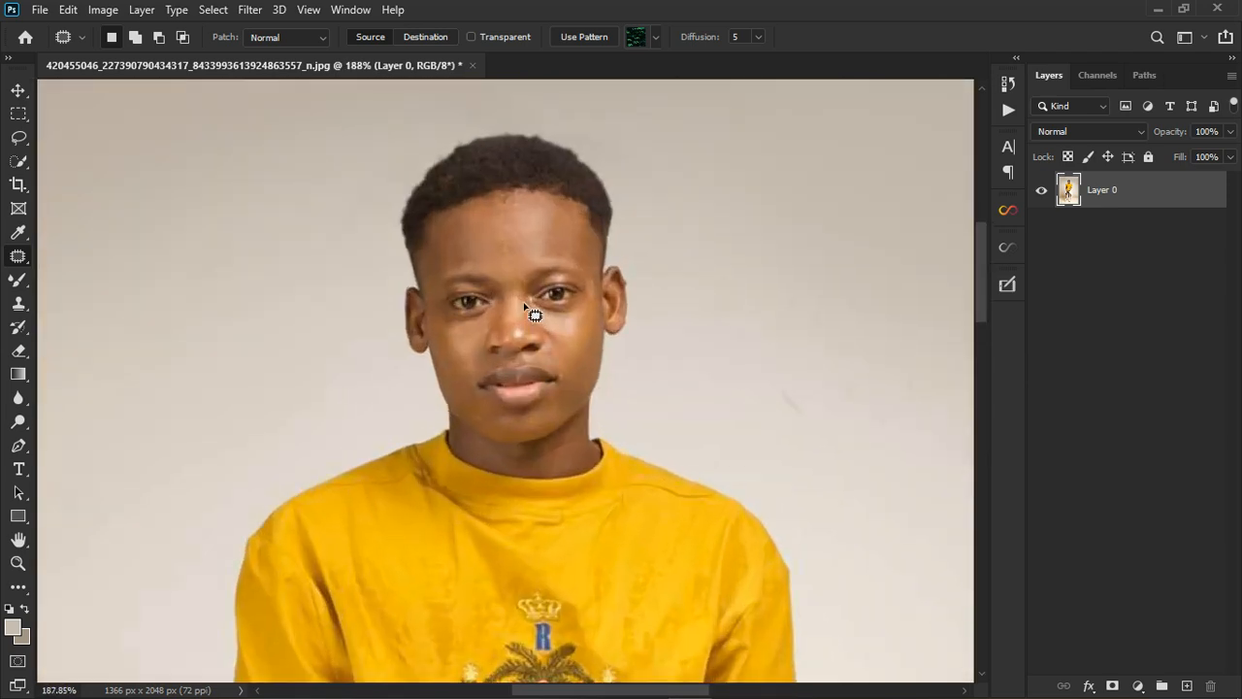
pyautogui.scroll(-1, 525, 313)
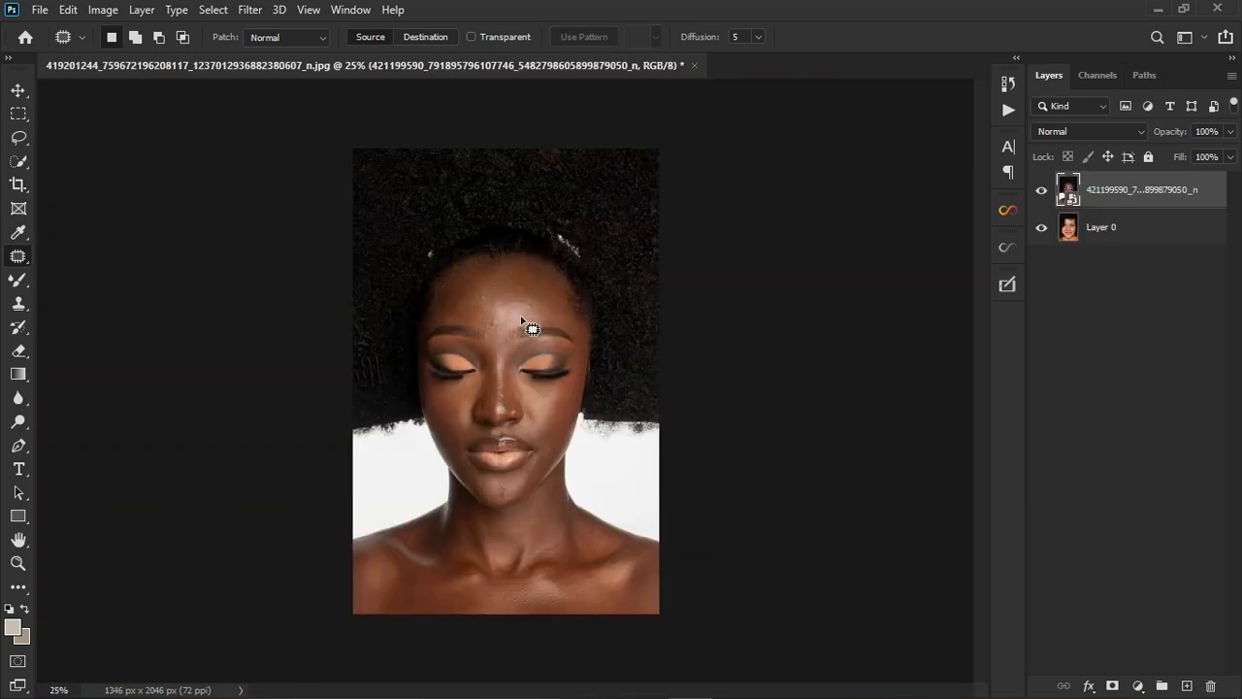
pyautogui.scroll(1, 522, 268)
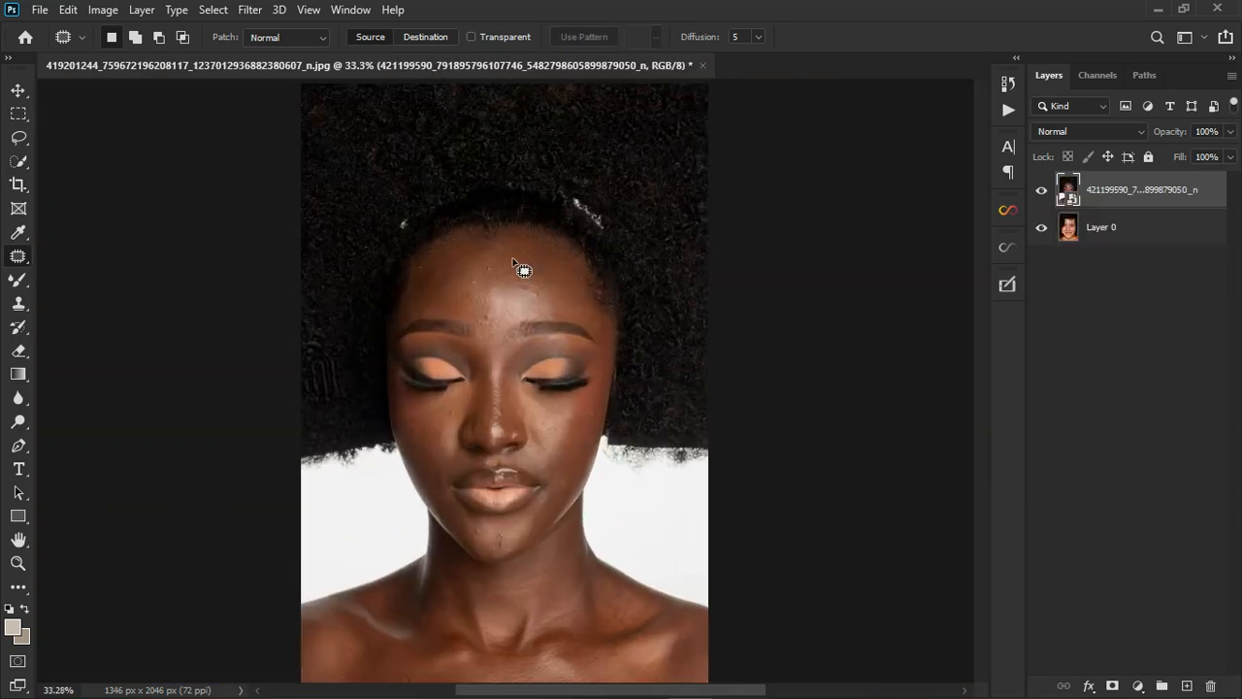
pyautogui.scroll(2, 541, 436)
pyautogui.scroll(-1, 535, 598)
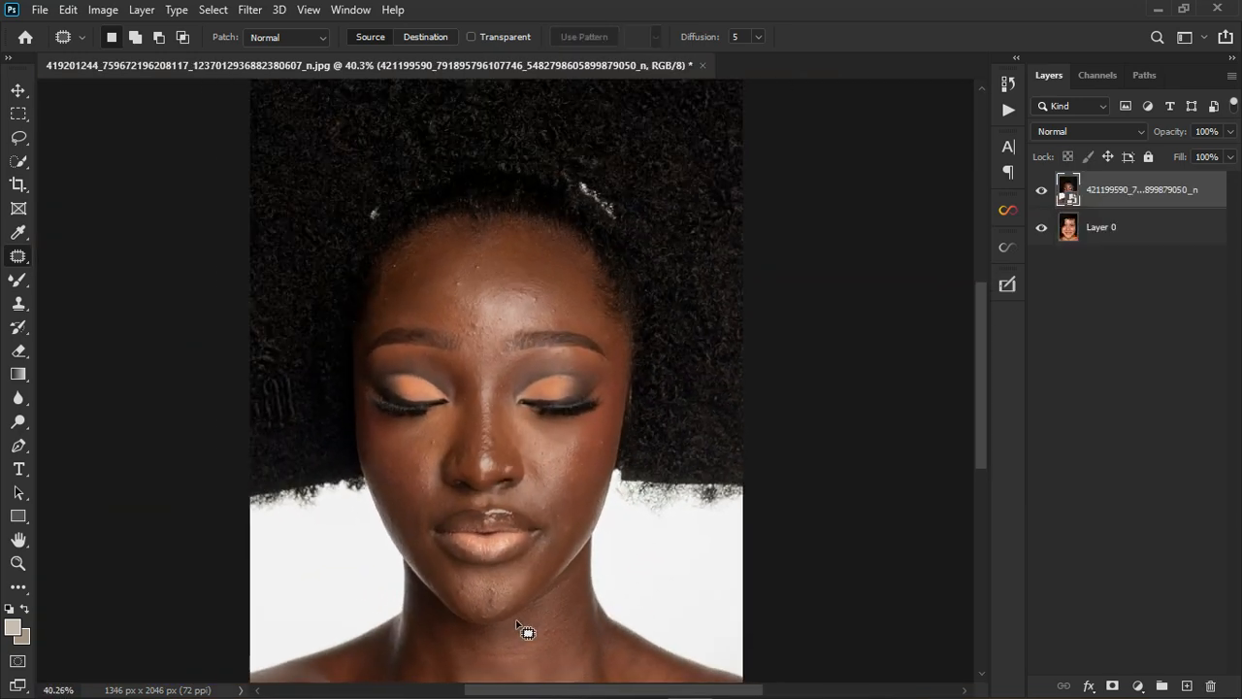
pyautogui.scroll(3, 466, 311)
pyautogui.scroll(1, 458, 326)
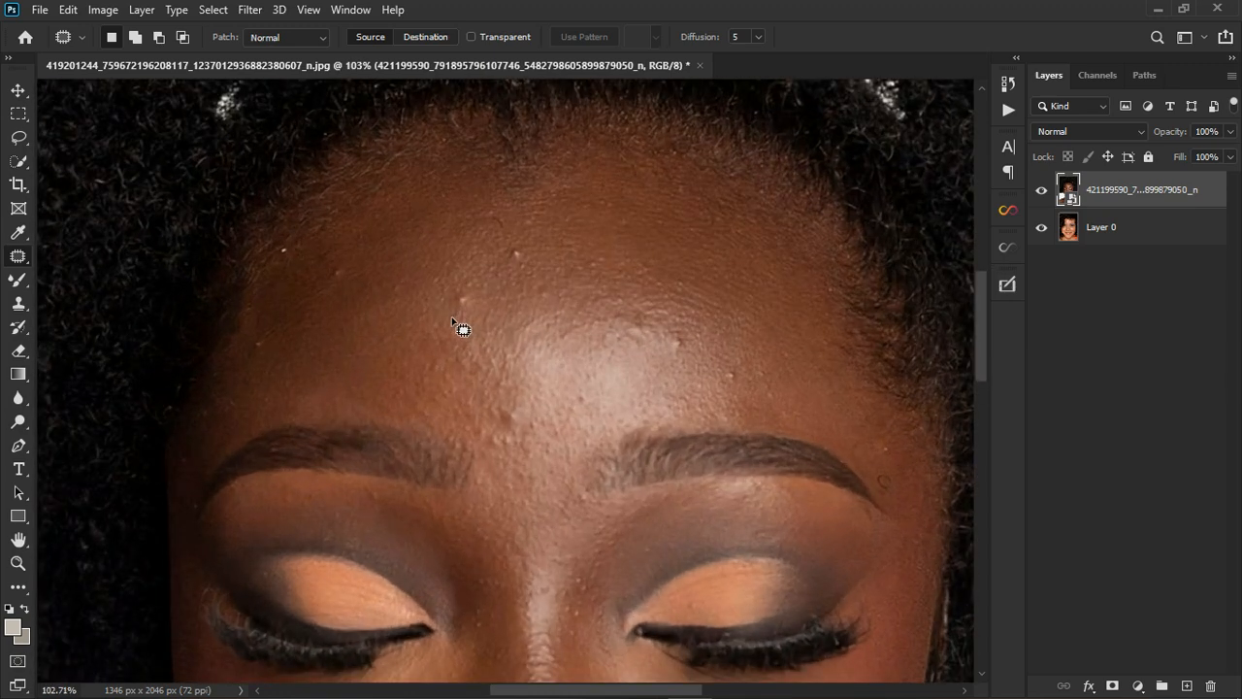
# - Outline the raised bump in the middle of the forehead with the Patch tool and rasterize the closed-eyes portrait layer
pyautogui.scroll(-1, 457, 326)
pyautogui.scroll(2, 466, 318)
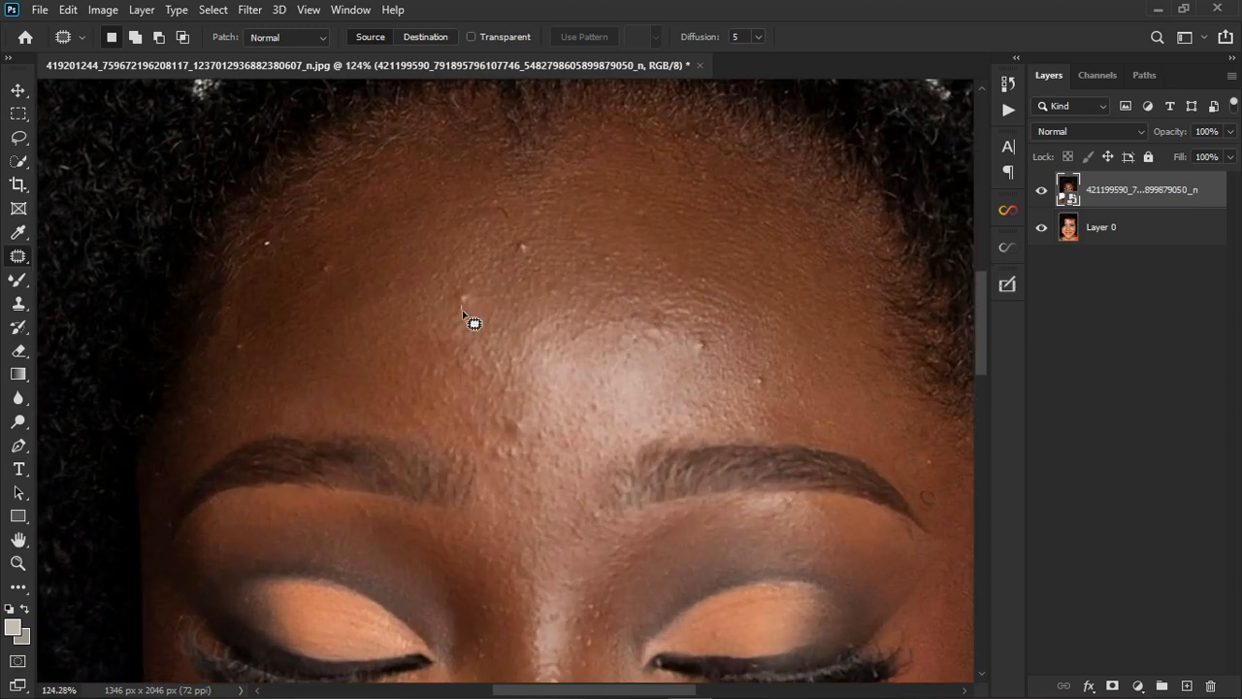
pyautogui.moveTo(475, 282)
pyautogui.mouseDown()
pyautogui.moveTo(468, 314)
pyautogui.moveTo(478, 301)
pyautogui.mouseUp()
pyautogui.click(478, 301)
pyautogui.click(575, 277)
pyautogui.rightClick(1108, 192)
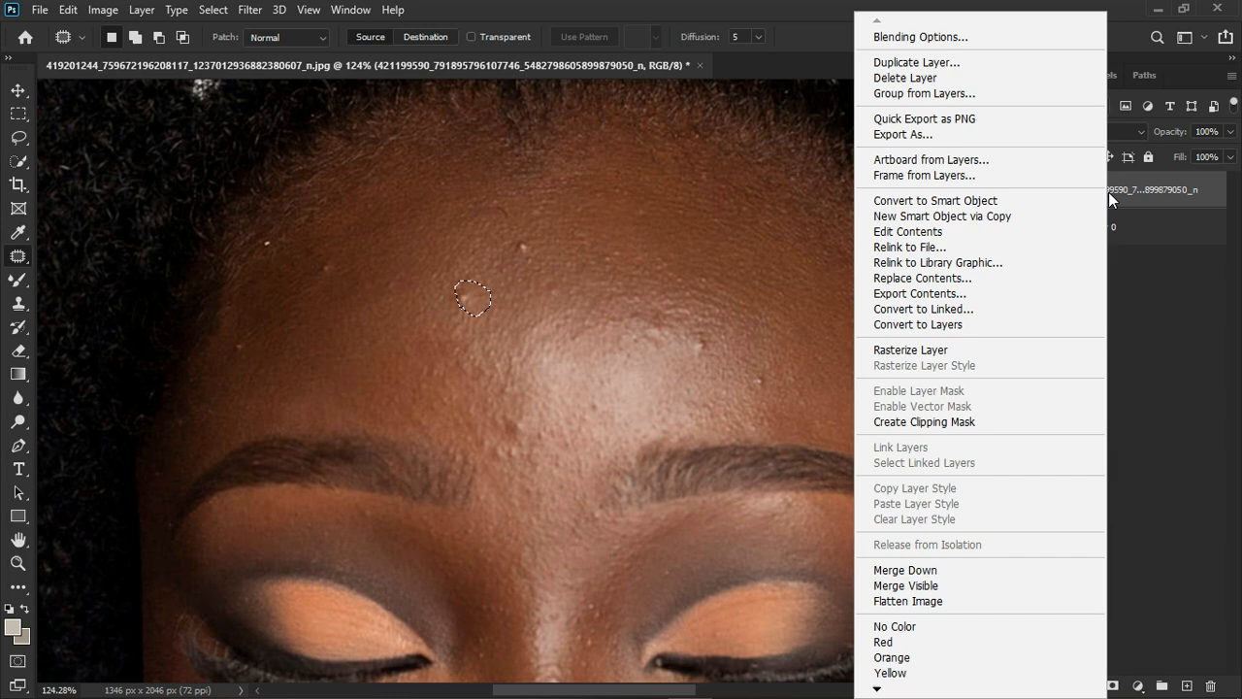
pyautogui.click(977, 351)
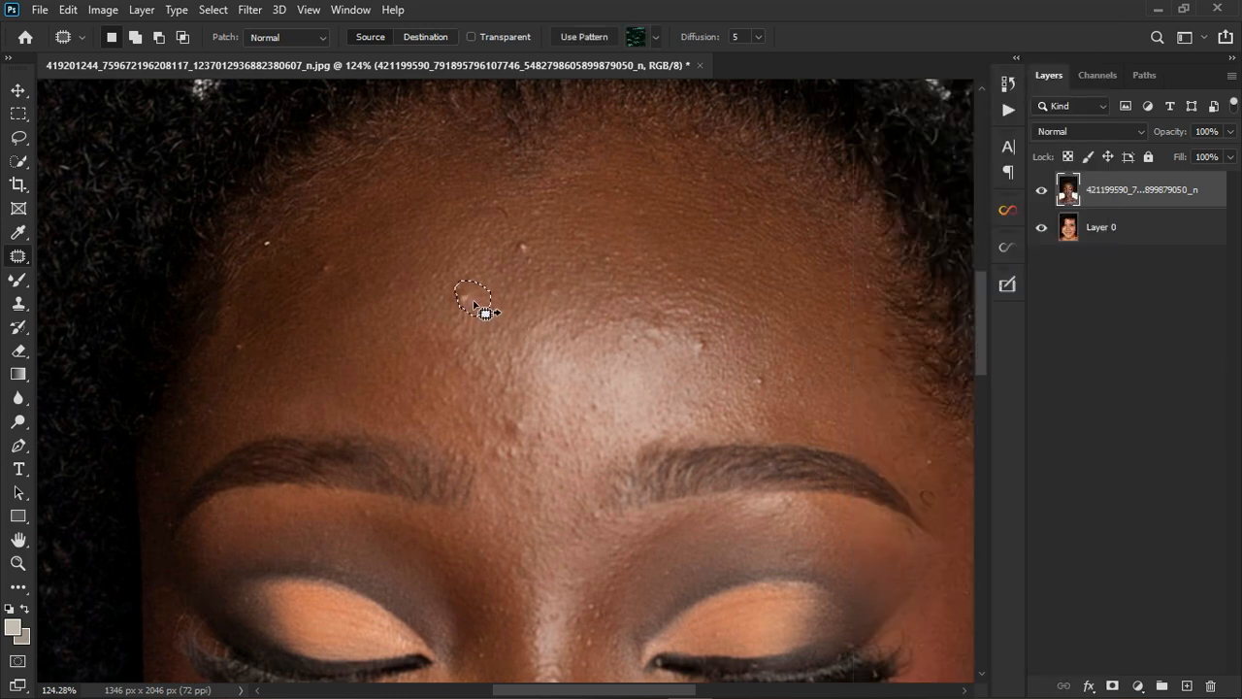
# - Patch the bumps on the central forehead, above the inner eyebrow and beside the shiny highlight with clean nearby skin
pyautogui.moveTo(475, 305); pyautogui.dragTo(425, 333)
pyautogui.moveTo(531, 238)
pyautogui.mouseDown()
pyautogui.moveTo(521, 249)
pyautogui.moveTo(541, 269)
pyautogui.moveTo(525, 240)
pyautogui.mouseUp()
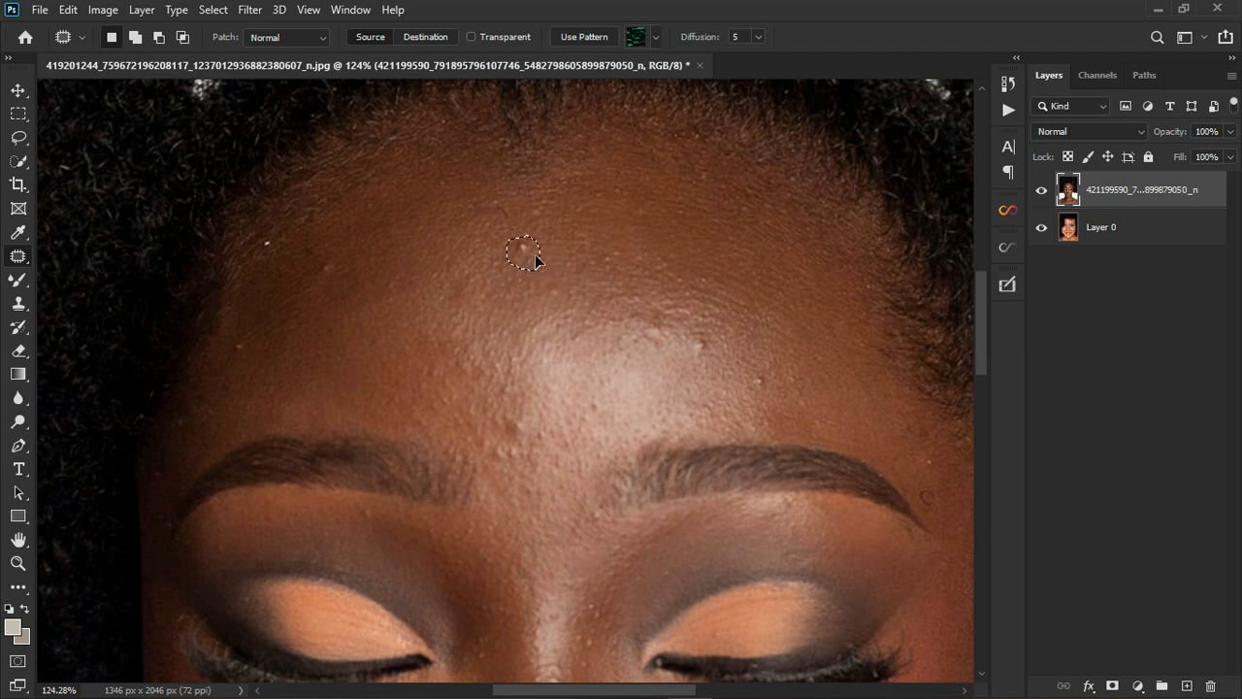
pyautogui.moveTo(537, 260); pyautogui.dragTo(619, 239)
pyautogui.moveTo(524, 409)
pyautogui.mouseDown()
pyautogui.moveTo(523, 438)
pyautogui.moveTo(522, 410)
pyautogui.moveTo(513, 421)
pyautogui.moveTo(438, 389)
pyautogui.mouseUp()
pyautogui.moveTo(709, 355)
pyautogui.mouseDown()
pyautogui.moveTo(701, 343)
pyautogui.moveTo(726, 363)
pyautogui.moveTo(709, 355)
pyautogui.mouseUp()
pyautogui.moveTo(705, 352)
pyautogui.mouseDown()
pyautogui.moveTo(719, 290)
pyautogui.moveTo(754, 277)
pyautogui.mouseUp()
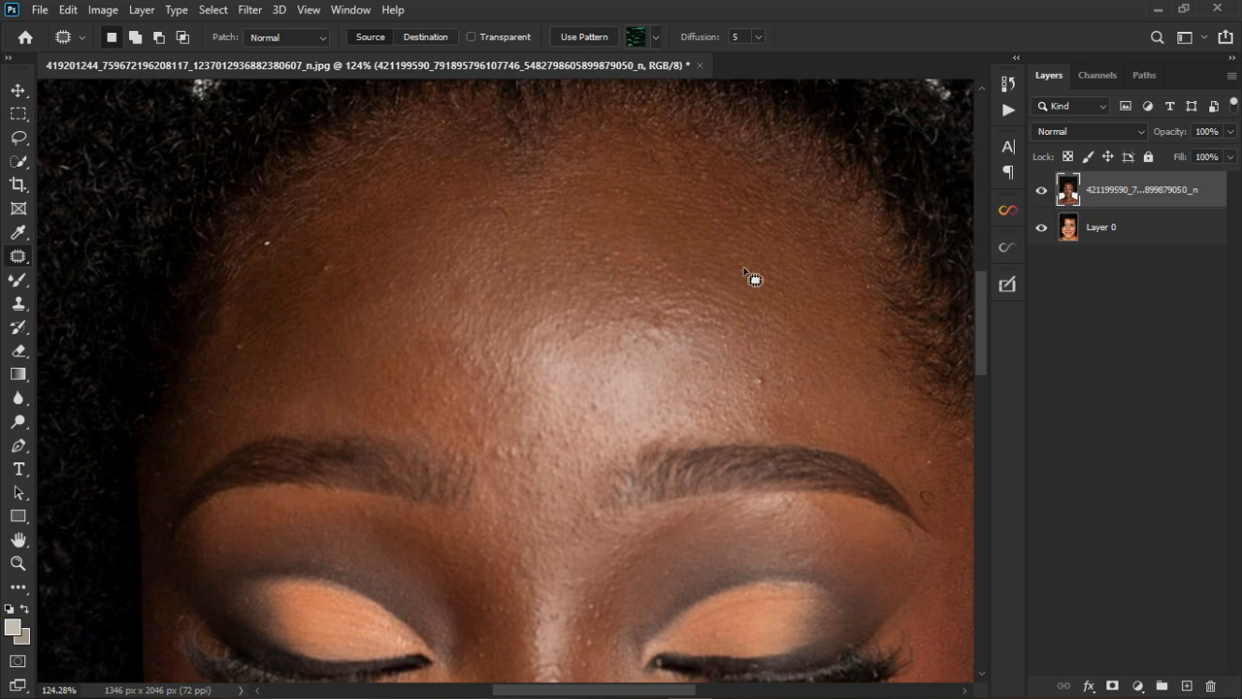
# - Patch the small spots on both outer sides of the forehead with smooth neighbouring skin and clear the selections
pyautogui.moveTo(764, 369)
pyautogui.mouseDown()
pyautogui.moveTo(758, 408)
pyautogui.moveTo(765, 384)
pyautogui.mouseUp()
pyautogui.moveTo(755, 387)
pyautogui.mouseDown()
pyautogui.moveTo(748, 313)
pyautogui.moveTo(790, 291)
pyautogui.mouseUp()
pyautogui.hotkey('ctrl', 'd')
pyautogui.moveTo(321, 259)
pyautogui.mouseDown()
pyautogui.moveTo(324, 280)
pyautogui.moveTo(427, 253)
pyautogui.mouseUp()
pyautogui.hotkey('ctrl', 'd')
# - Patch the blemish on the cheek below the eye on the image's left side and clear the selection
pyautogui.scroll(-5, 535, 388)
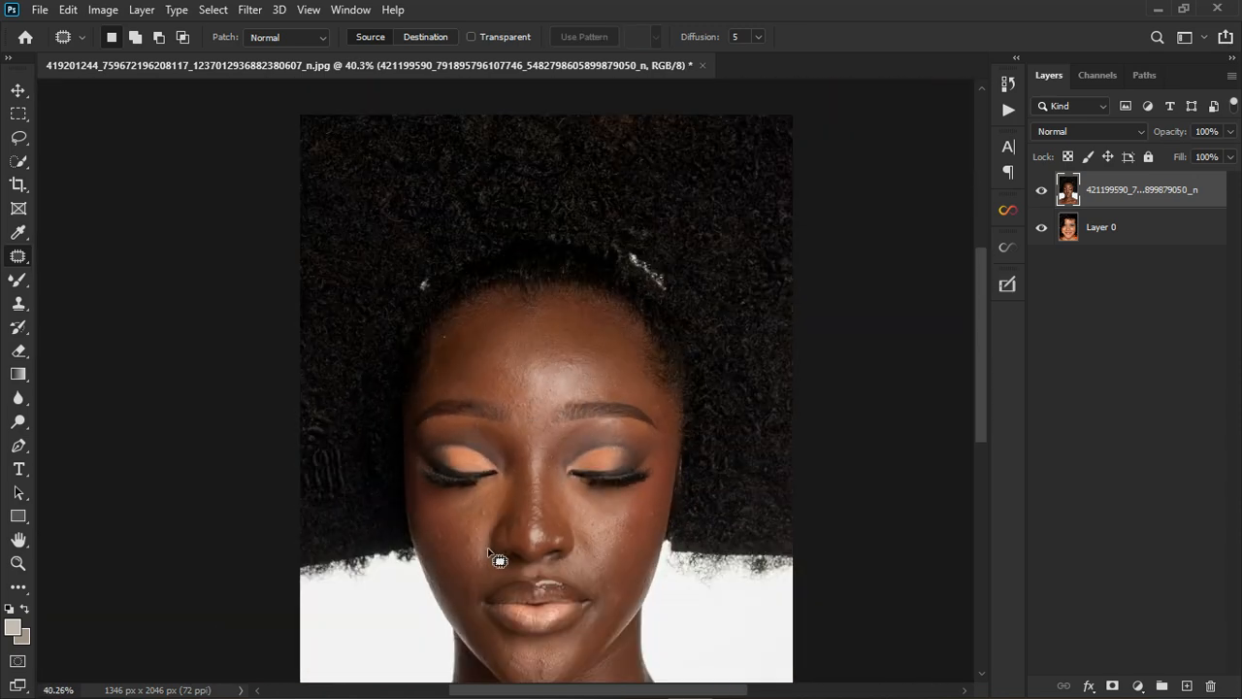
pyautogui.scroll(5, 497, 560)
pyautogui.moveTo(479, 462)
pyautogui.mouseDown()
pyautogui.moveTo(508, 466)
pyautogui.moveTo(484, 469)
pyautogui.moveTo(480, 455)
pyautogui.mouseUp()
pyautogui.hotkey('ctrl', 'd')
pyautogui.scroll(-4, 518, 401)
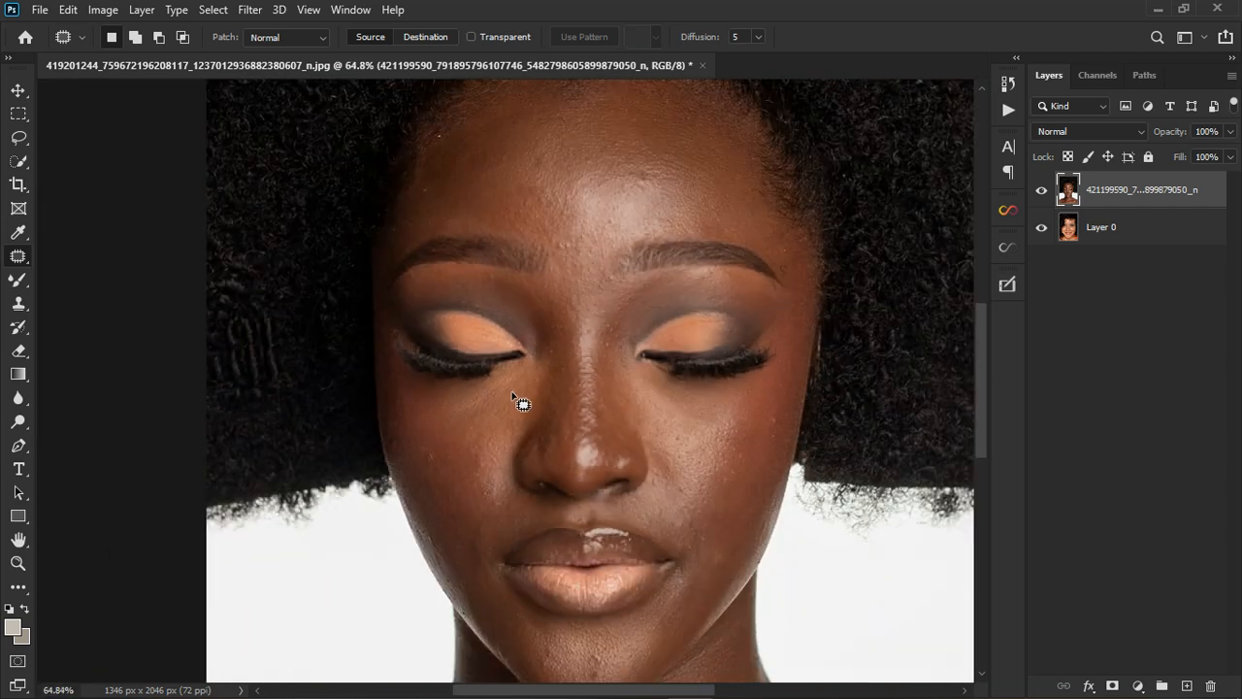